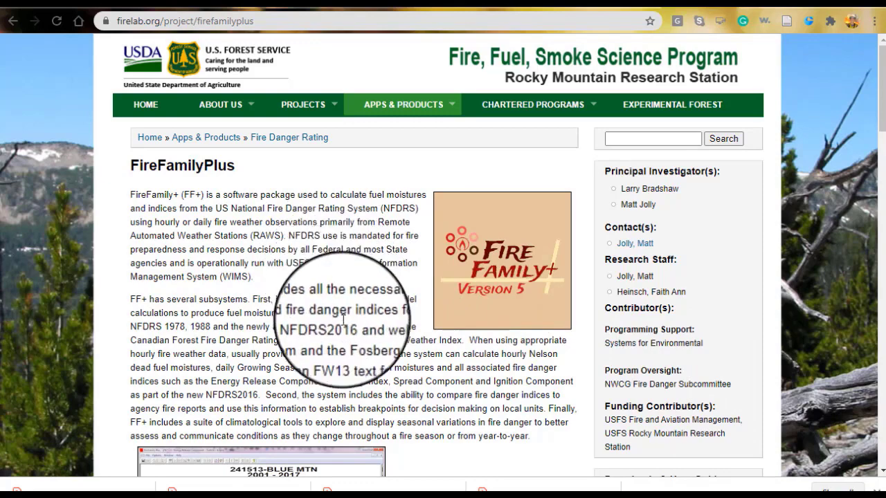
# Step: View the FFP Job Aids page from the FireFamilyPlus downloads section, return to the project page, and open the FireFamilyPlus Software page
pyautogui.scroll(-2, 341, 319)
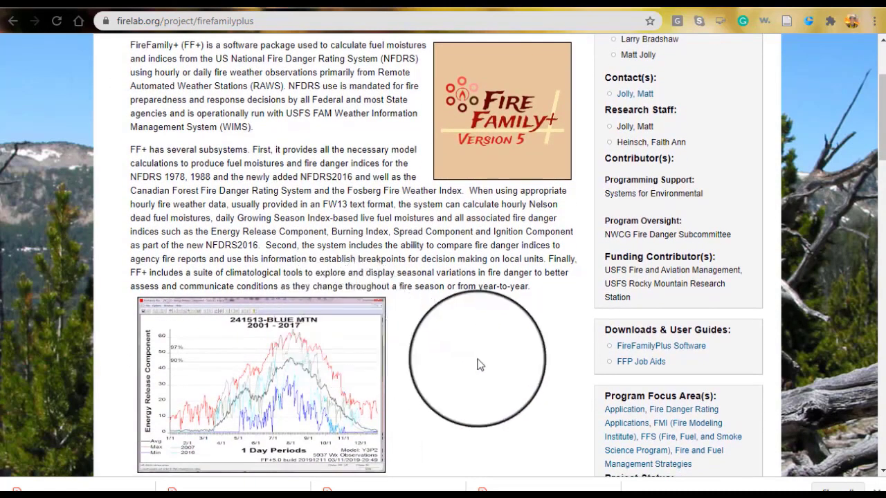
pyautogui.scroll(-1, 479, 362)
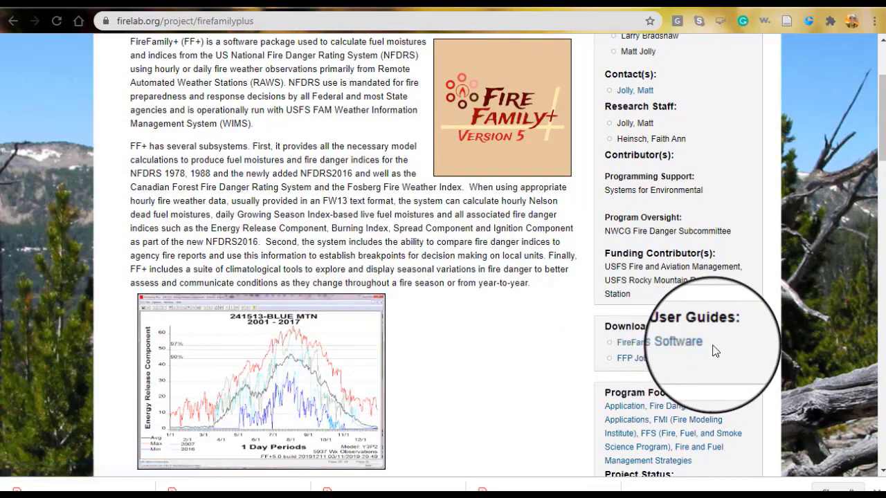
pyautogui.click(660, 349)
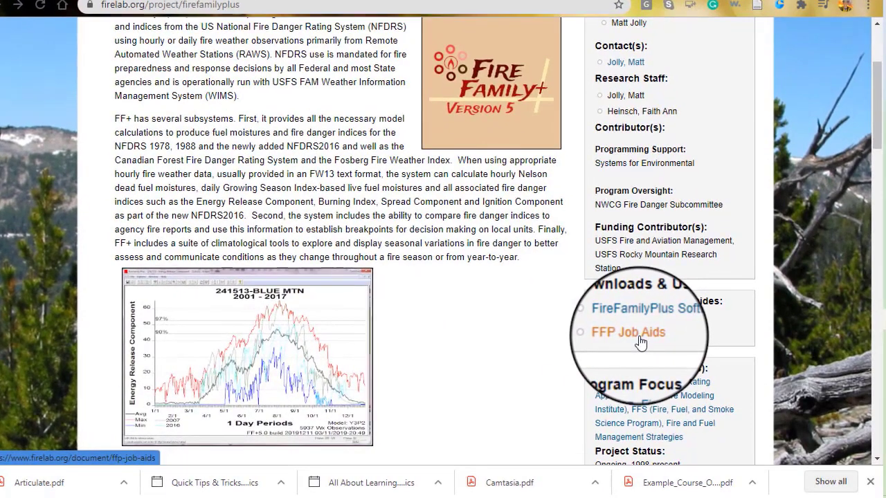
pyautogui.click(639, 338)
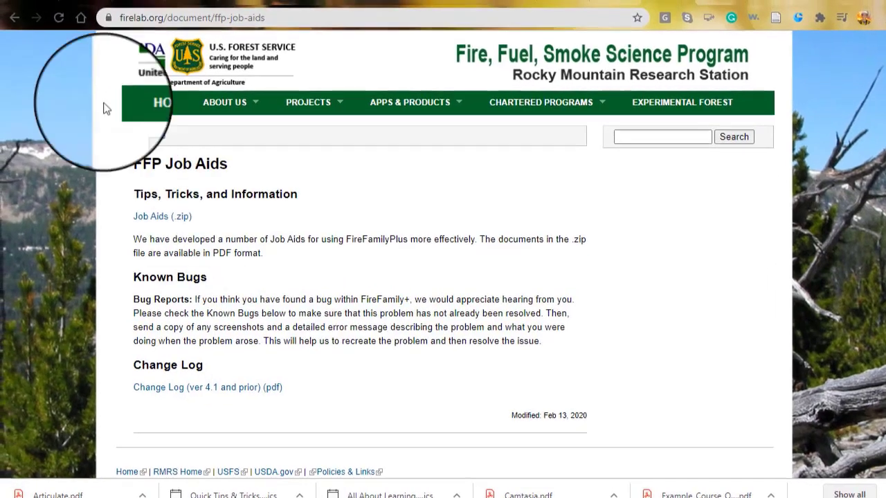
pyautogui.click(0, 7)
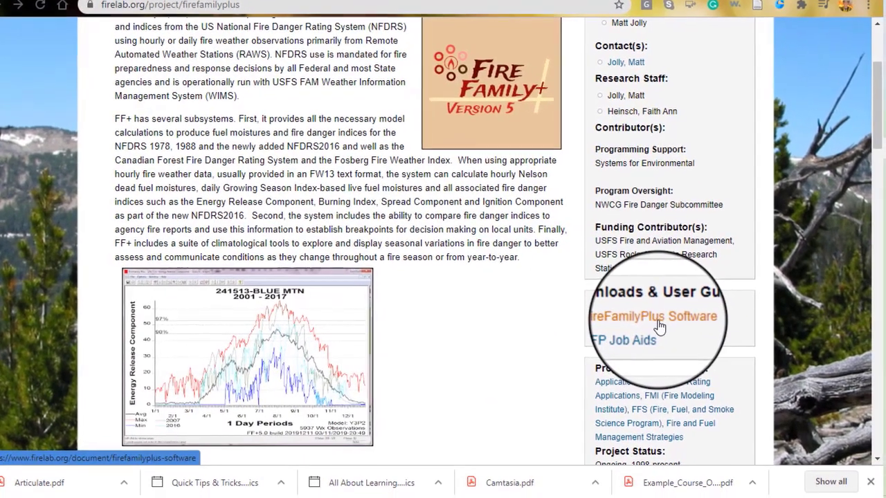
pyautogui.click(659, 327)
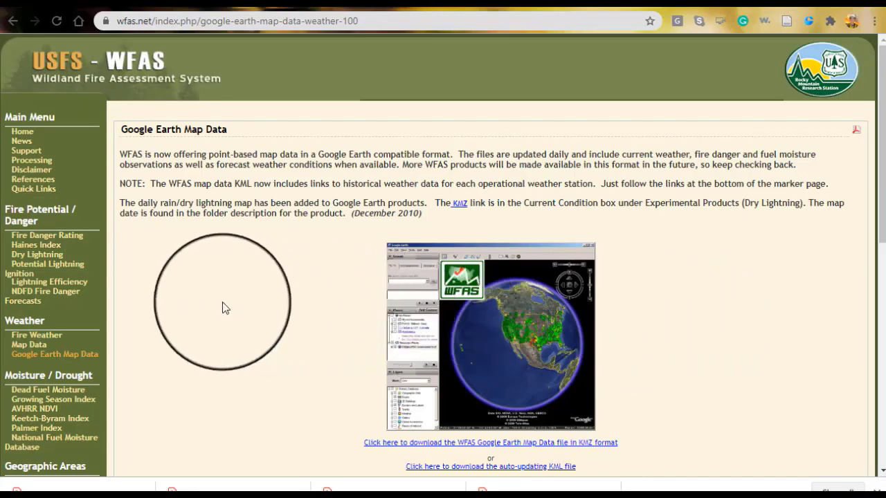
# Step: Download the auto-updating KML file from the WFAS Google Earth Map Data page
pyautogui.scroll(-1, 222, 302)
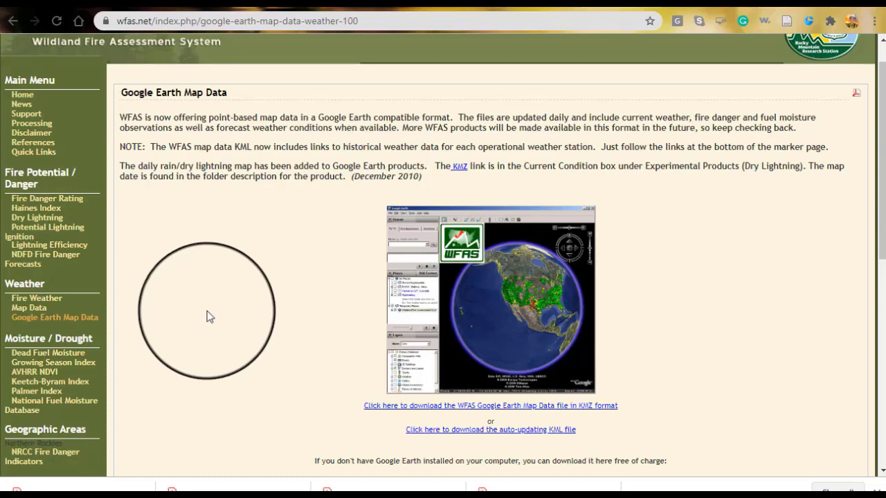
pyautogui.click(451, 432)
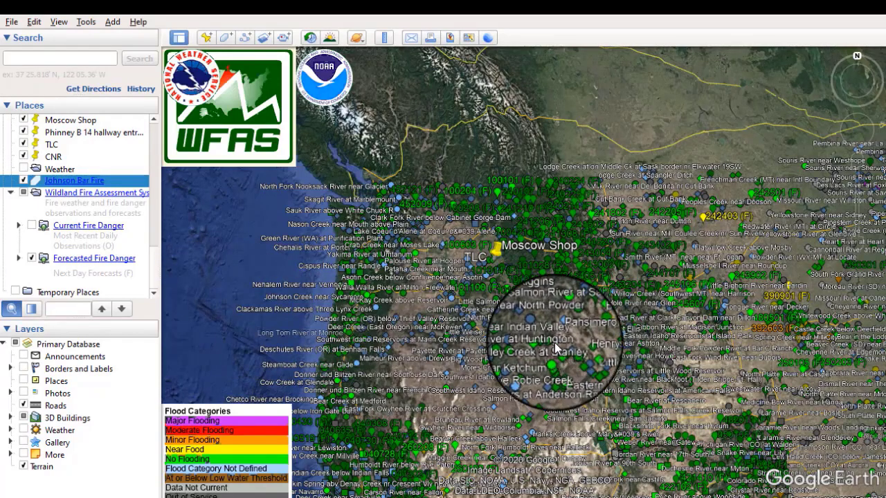
# Step: In Google Earth, zoom to the Johnson Bar Fire perimeter and view the fire weather and danger details of nearby station 101014
pyautogui.doubleClick(56, 184)
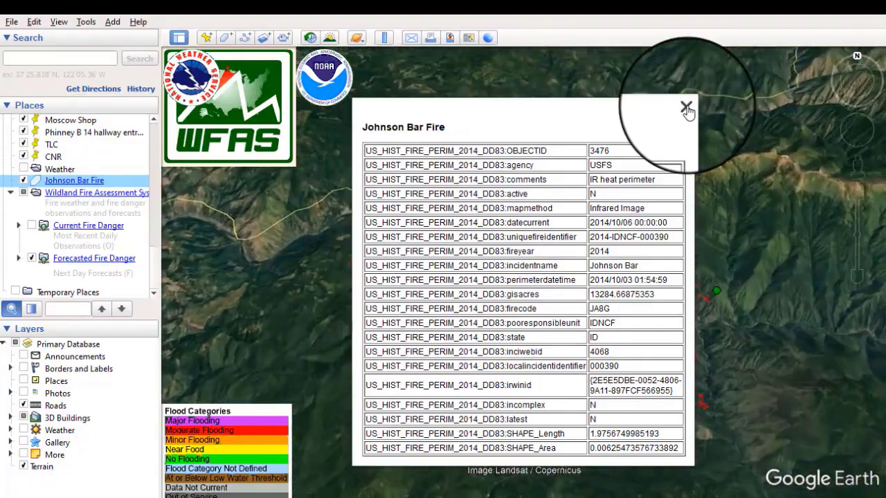
pyautogui.click(686, 108)
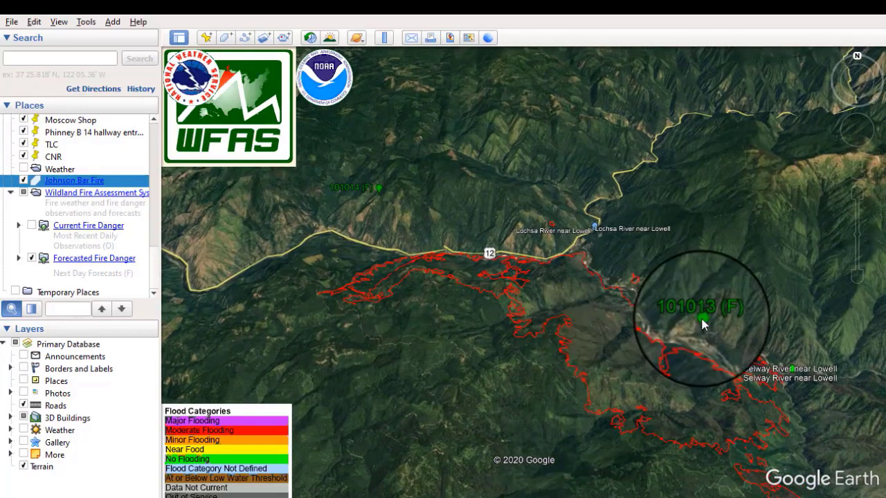
pyautogui.click(380, 188)
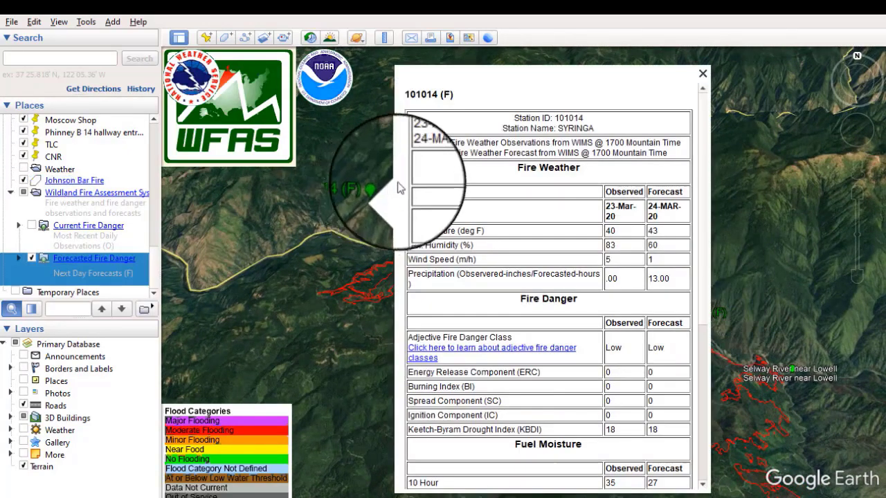
pyautogui.click(702, 73)
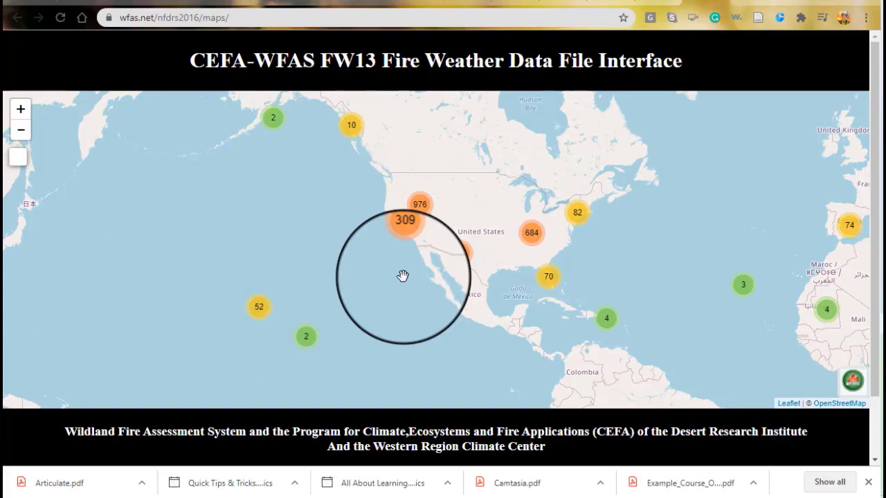
# Step: Locate the individual weather station markers in the Nez Perce-Clearwater area of Idaho on the CEFA-WFAS FW13 map
pyautogui.scroll(2, 399, 215)
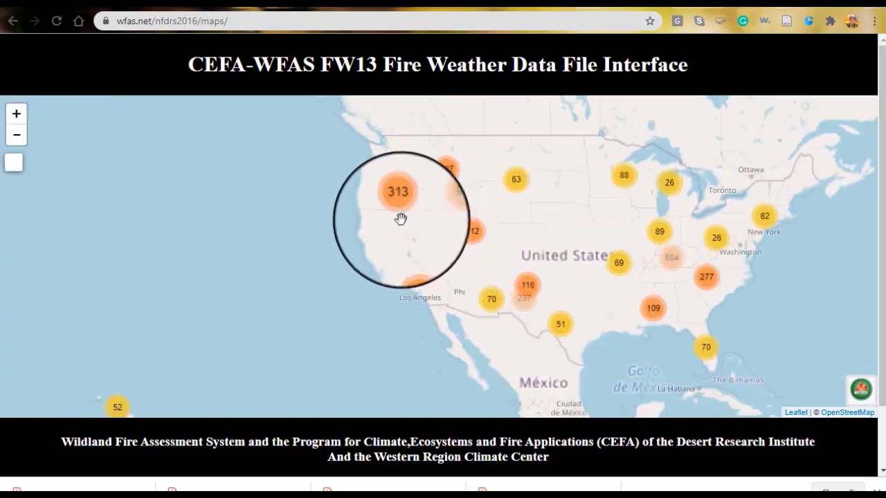
pyautogui.scroll(2, 431, 200)
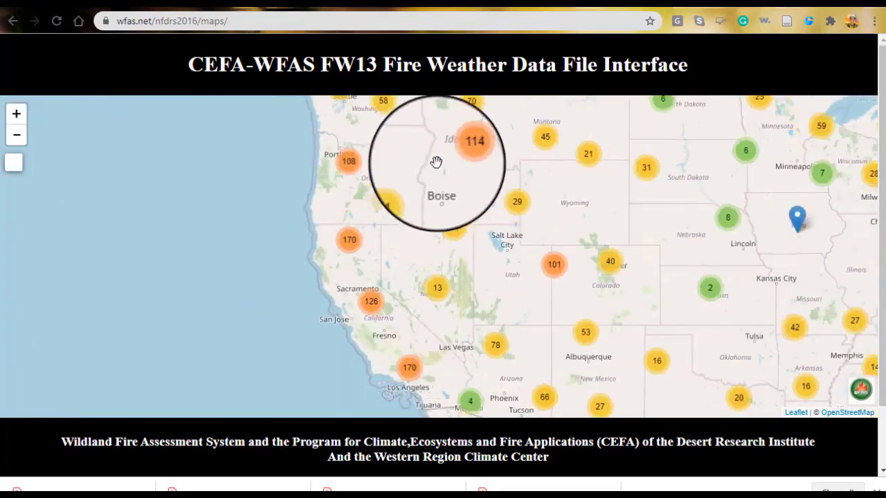
pyautogui.moveTo(436, 161); pyautogui.dragTo(423, 173)
pyautogui.scroll(2, 424, 200)
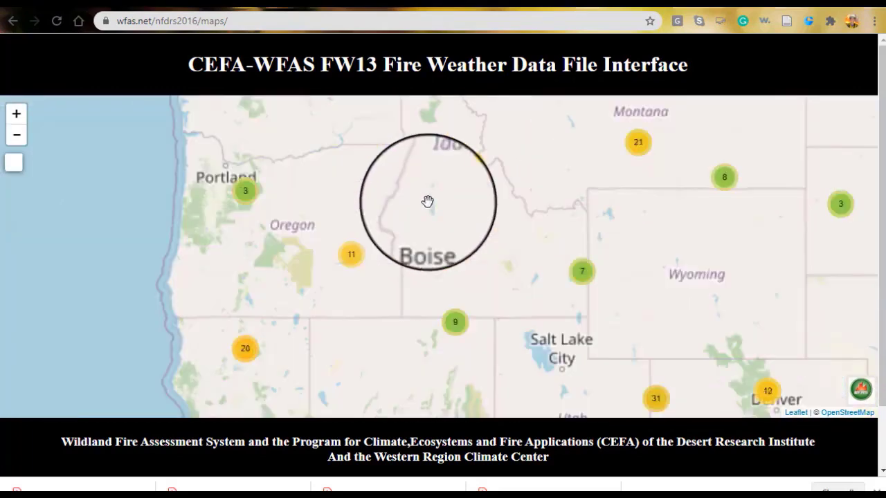
pyautogui.scroll(2, 436, 163)
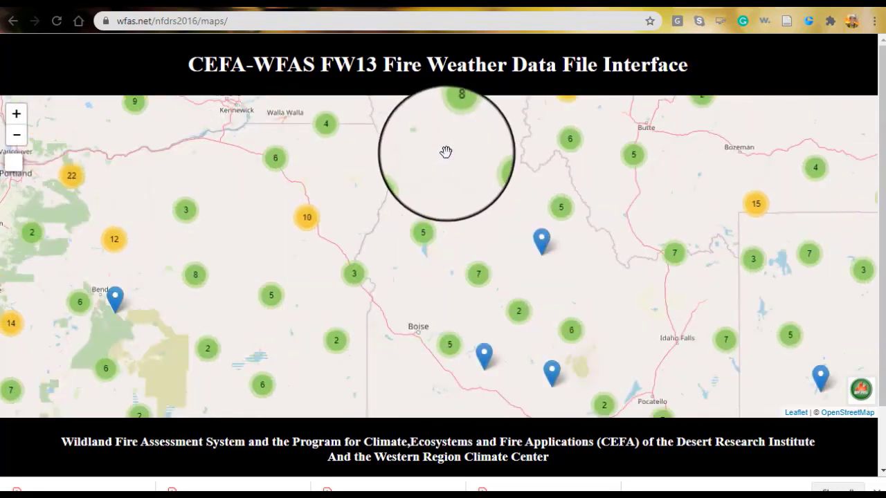
pyautogui.moveTo(446, 153); pyautogui.dragTo(429, 212)
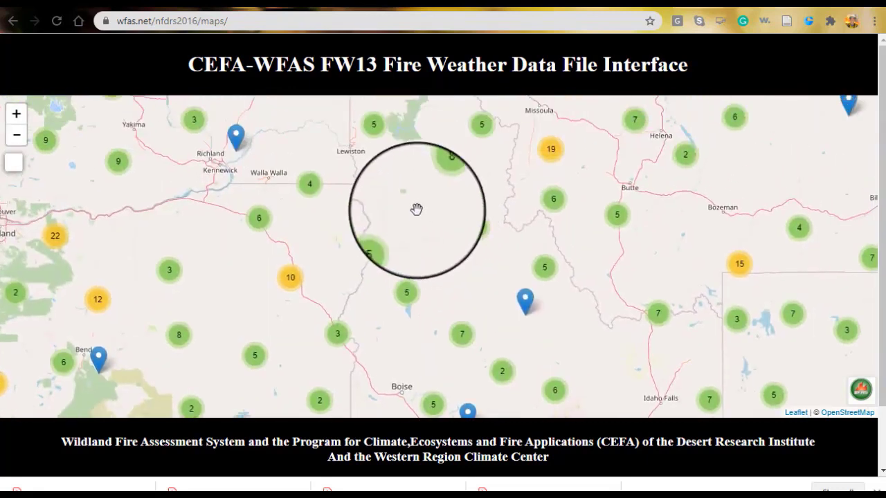
pyautogui.scroll(2, 419, 207)
pyautogui.moveTo(469, 186); pyautogui.dragTo(482, 226)
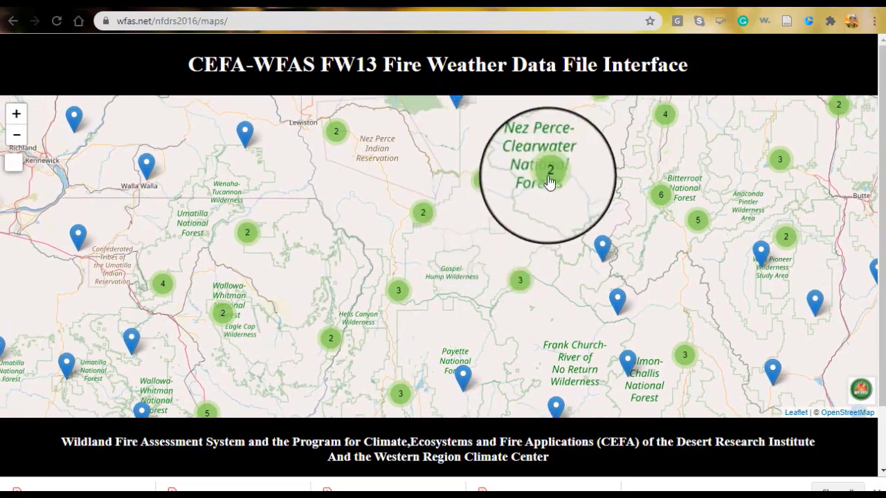
pyautogui.moveTo(550, 181); pyautogui.dragTo(439, 273)
pyautogui.scroll(1, 438, 273)
pyautogui.moveTo(401, 307); pyautogui.dragTo(436, 267)
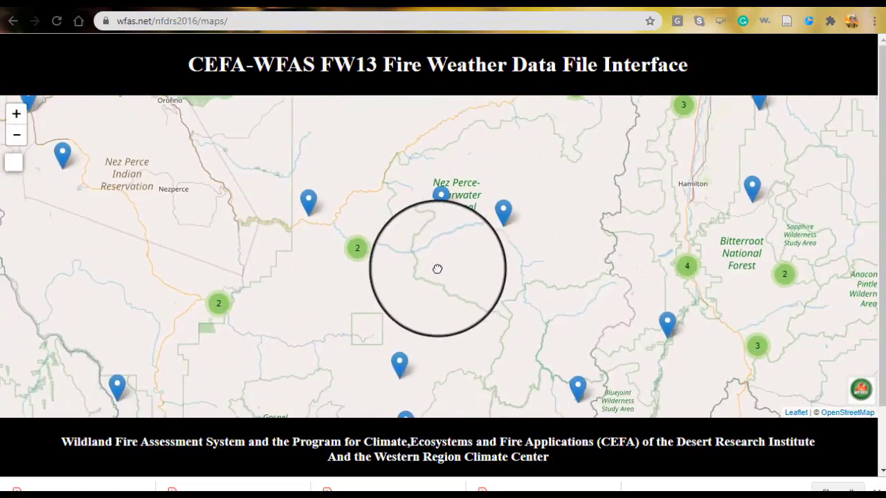
pyautogui.scroll(1, 436, 267)
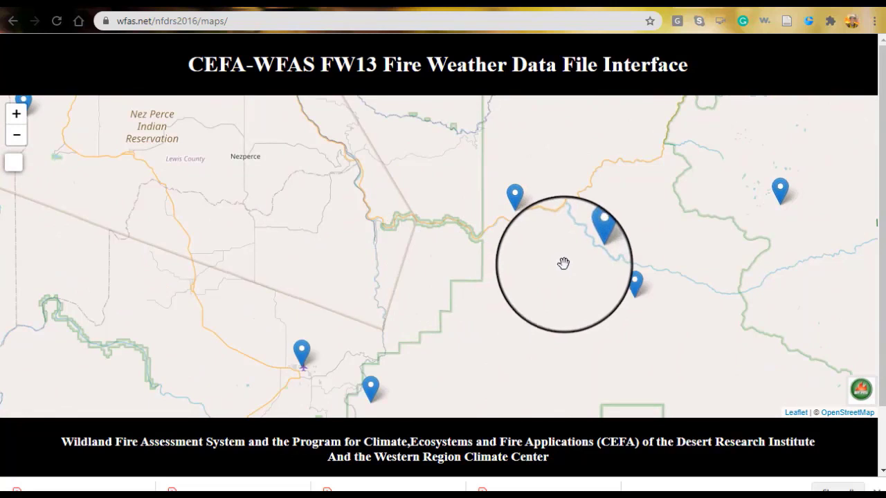
# Step: Identify the map markers for stations 101013 and 101014, and download the hourly FW13 file for station 101013
pyautogui.click(596, 232)
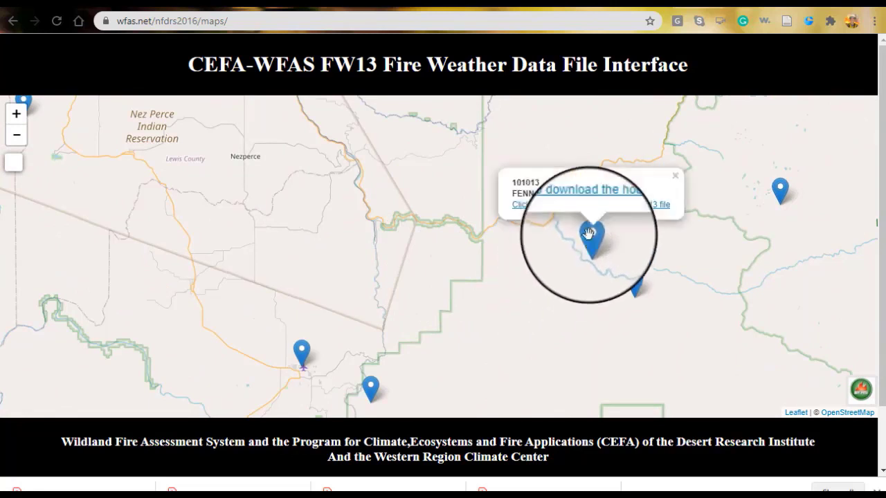
pyautogui.click(535, 233)
pyautogui.click(519, 202)
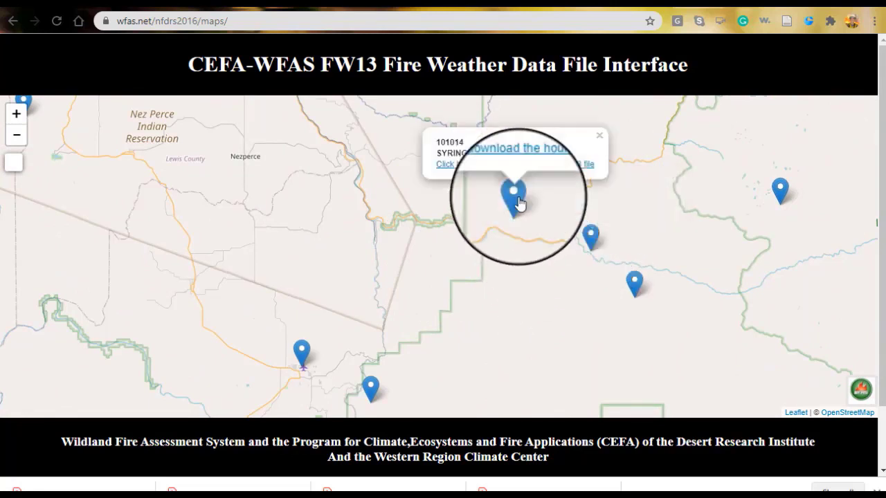
pyautogui.click(590, 236)
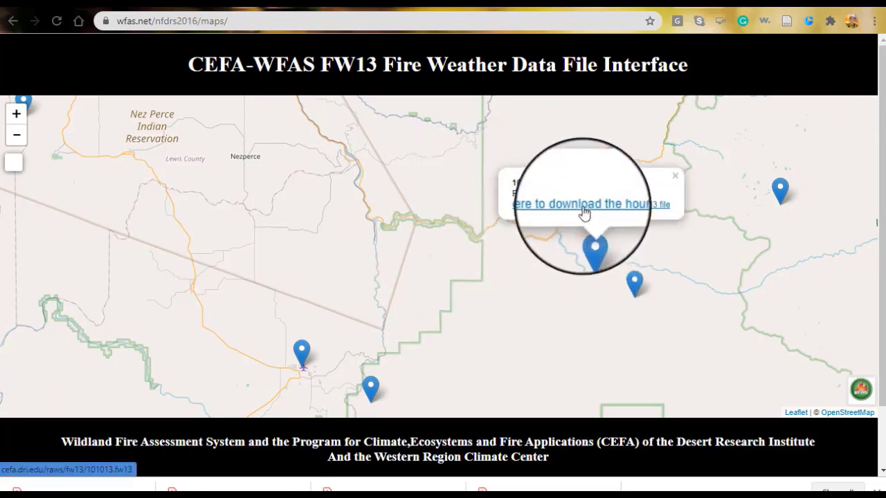
pyautogui.click(582, 206)
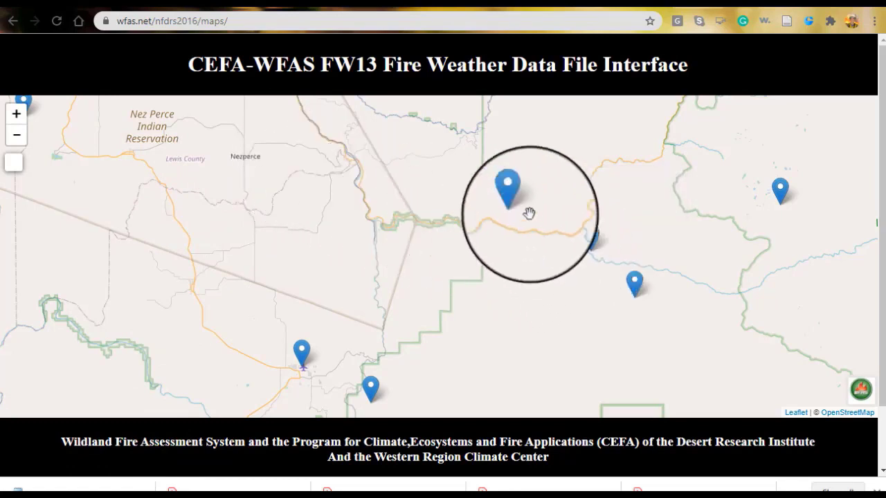
# Step: Try to download the hourly FW13 file for station 101014 from its map marker
pyautogui.click(515, 201)
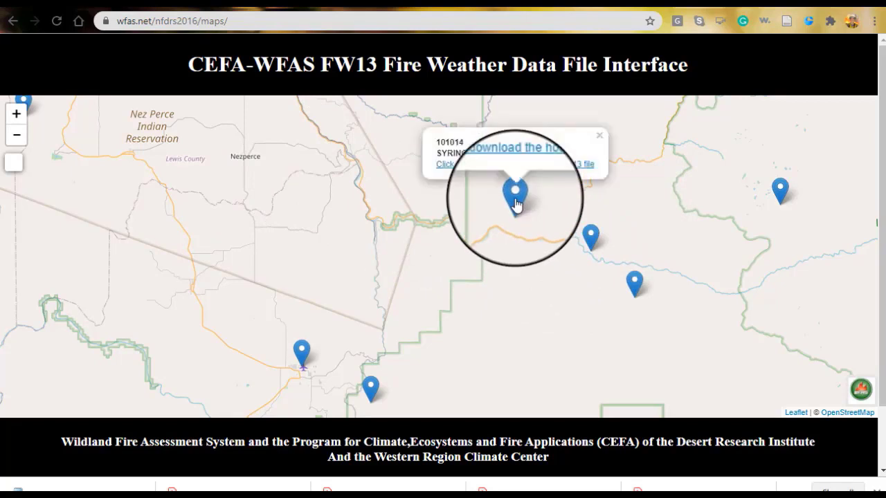
pyautogui.click(483, 166)
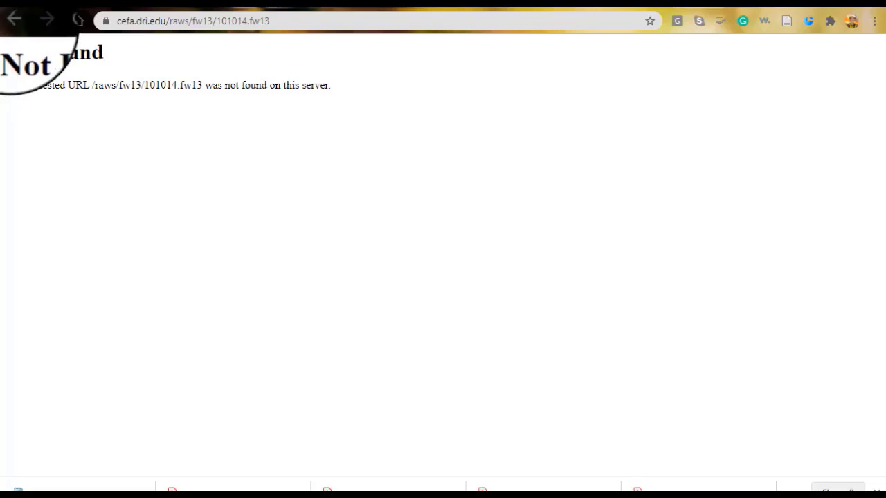
pyautogui.click(14, 28)
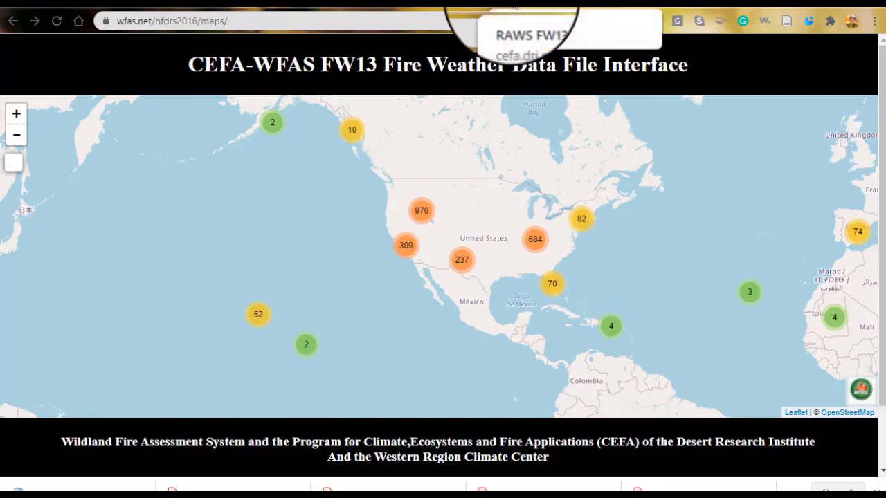
# Step: On the RAWS FW13 page, locate the FW13 file for NWSID 101013 and download it
pyautogui.click(514, 6)
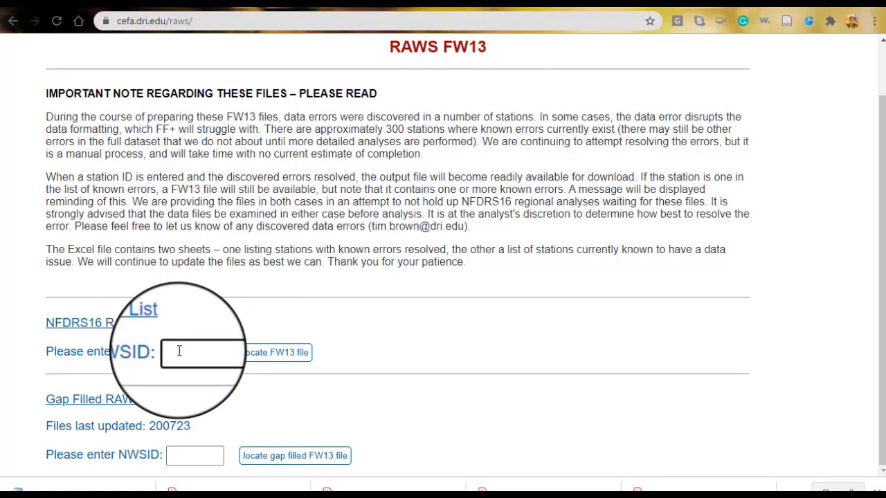
pyautogui.write('101013')
pyautogui.click(271, 352)
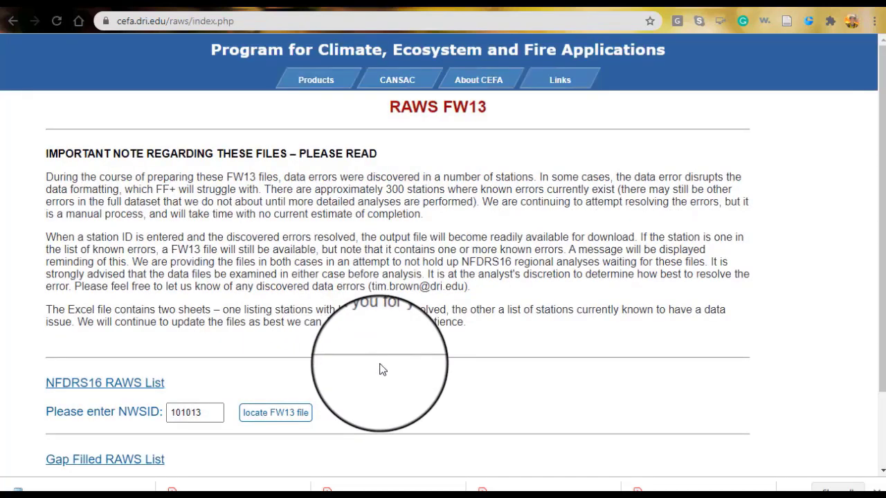
pyautogui.scroll(-2, 380, 364)
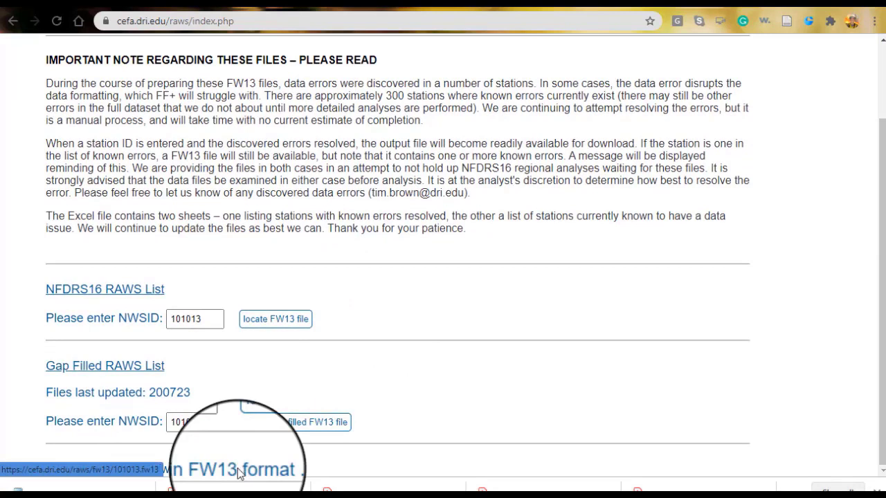
pyautogui.click(229, 473)
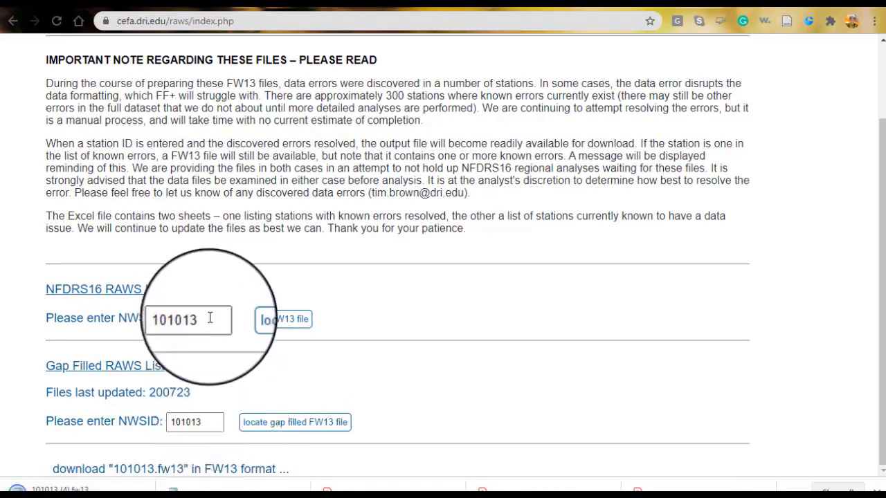
pyautogui.click(12, 21)
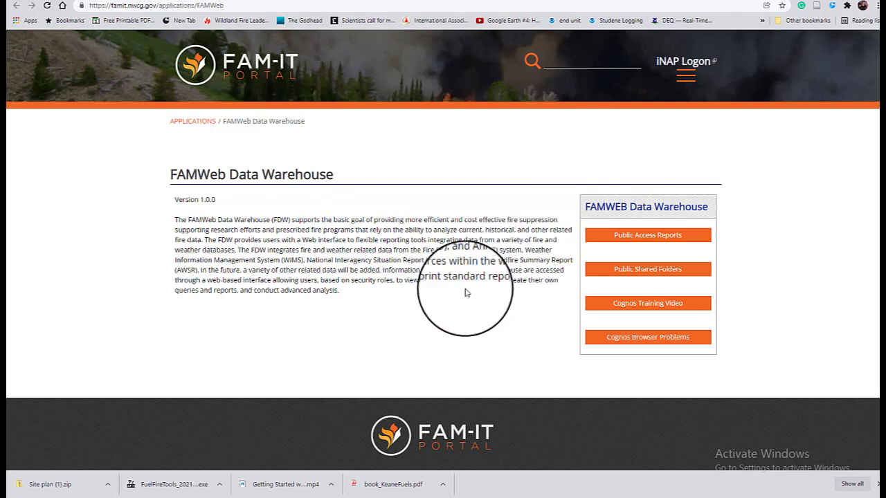
# Step: Open the FAMWeb Data Warehouse public access reports, accept the external redirect, and open the Weather Data Extract folder
pyautogui.click(662, 239)
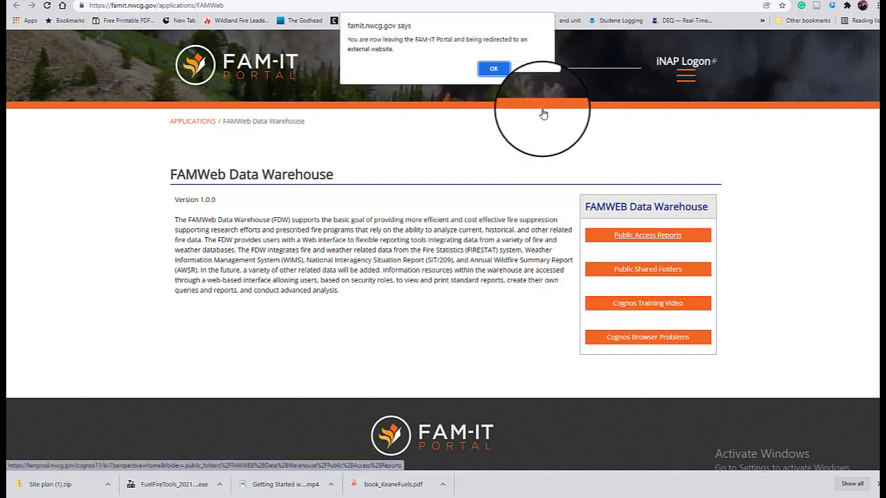
pyautogui.click(496, 72)
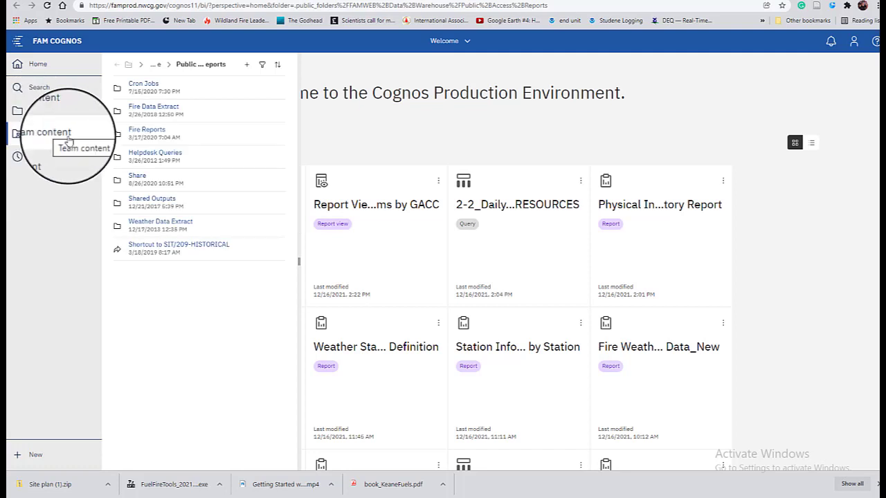
pyautogui.click(158, 221)
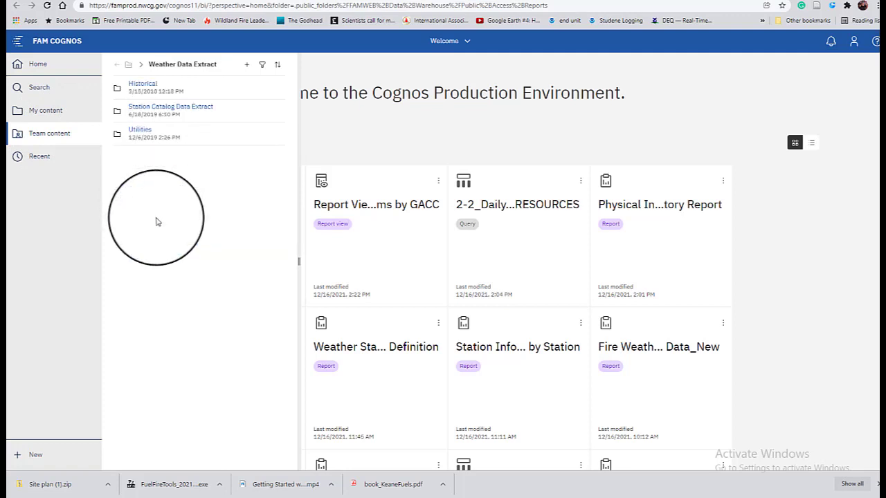
# Step: Open the FW13 report in the Historical folder and enter 101013 as the station ID
pyautogui.click(151, 86)
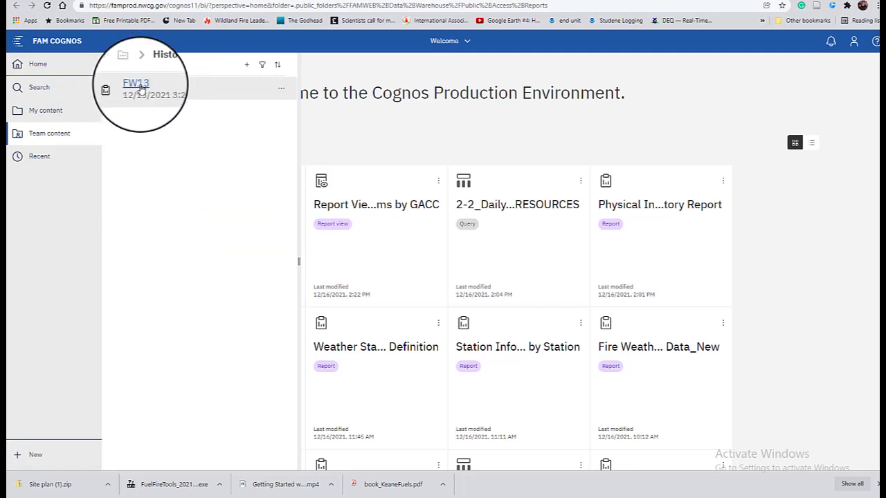
pyautogui.click(141, 86)
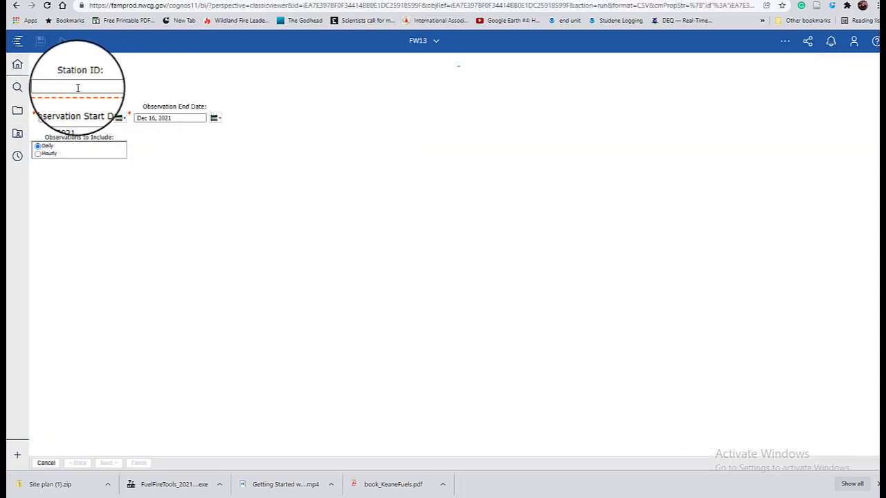
pyautogui.click(77, 87)
pyautogui.write('101013')
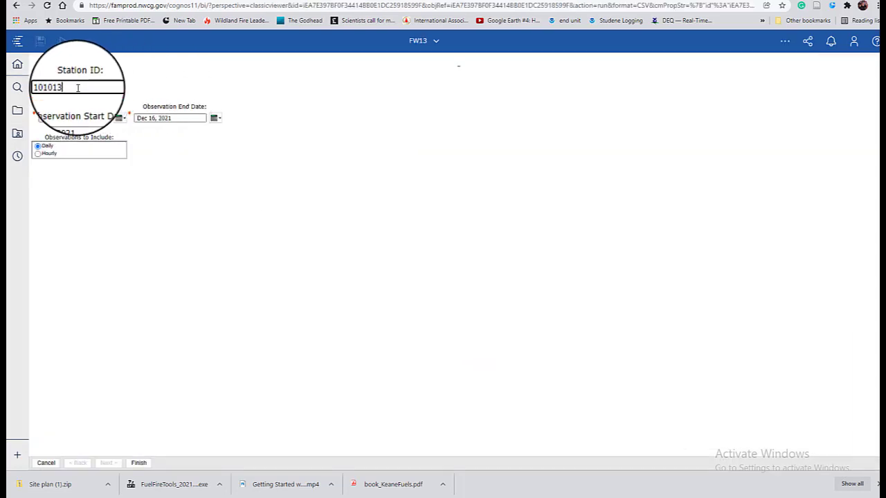
# Step: Set the observation start date to Dec 17, 2019 and include hourly observations in the FW13 report
pyautogui.click(119, 118)
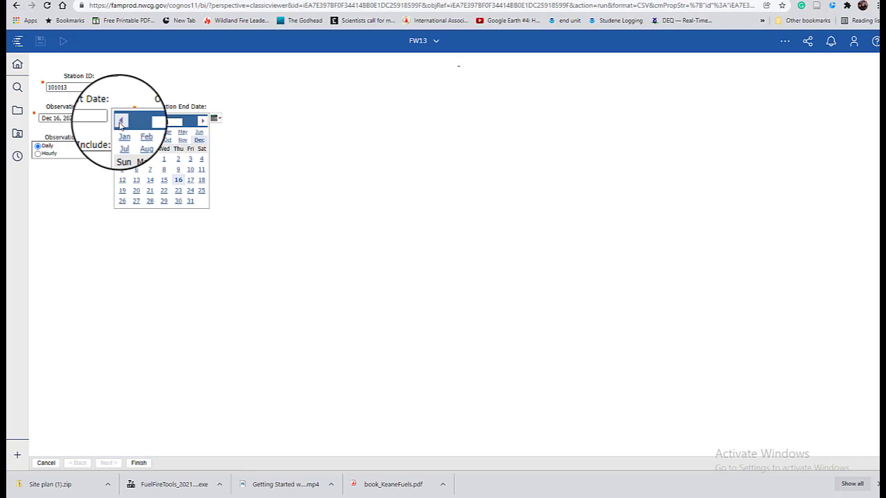
pyautogui.click(121, 122)
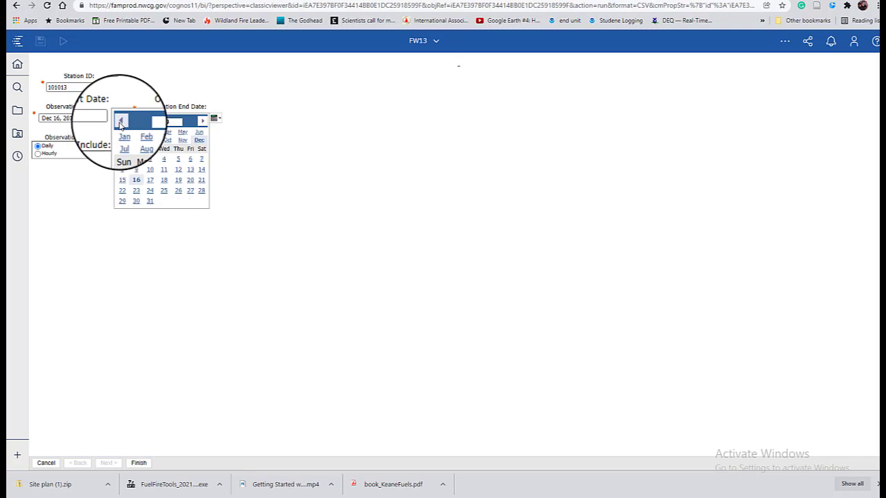
pyautogui.click(148, 179)
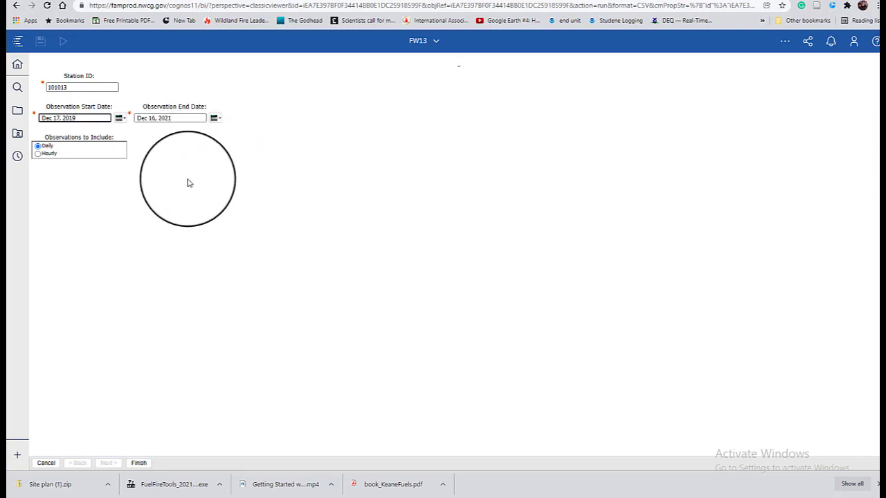
pyautogui.click(38, 153)
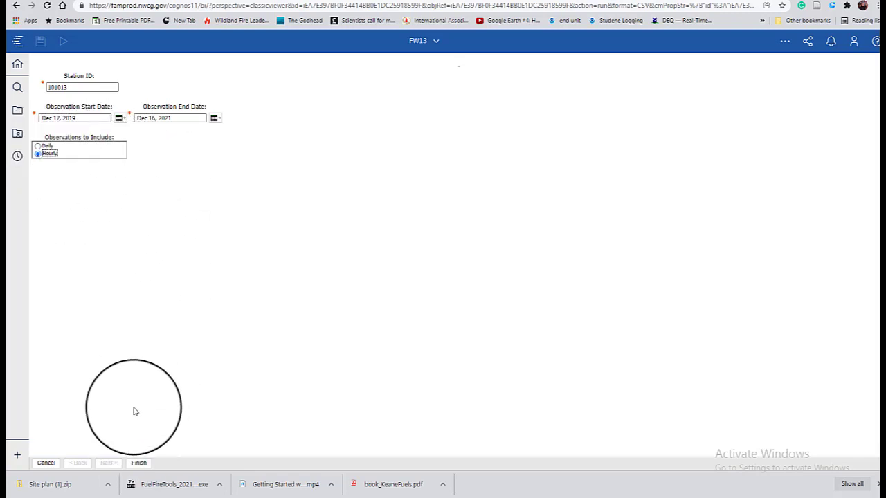
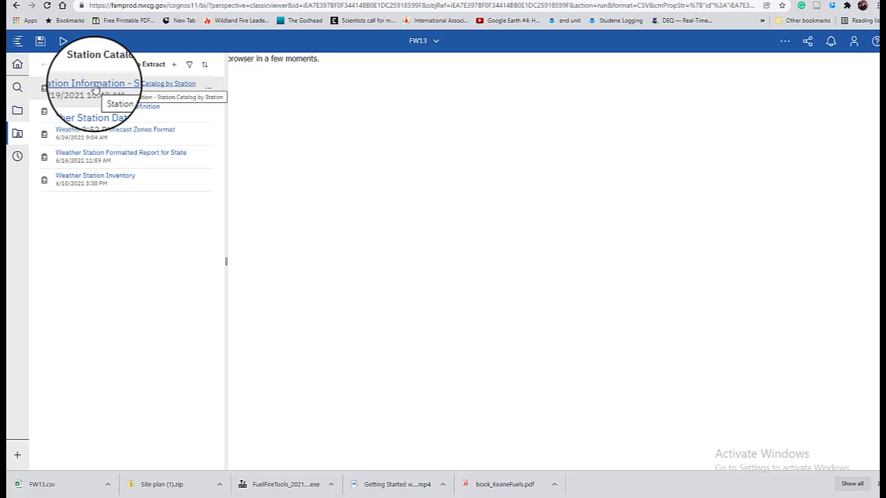
# Step: Run the Station Information - Station Catalog by Station report for station ID 101013
pyautogui.click(96, 89)
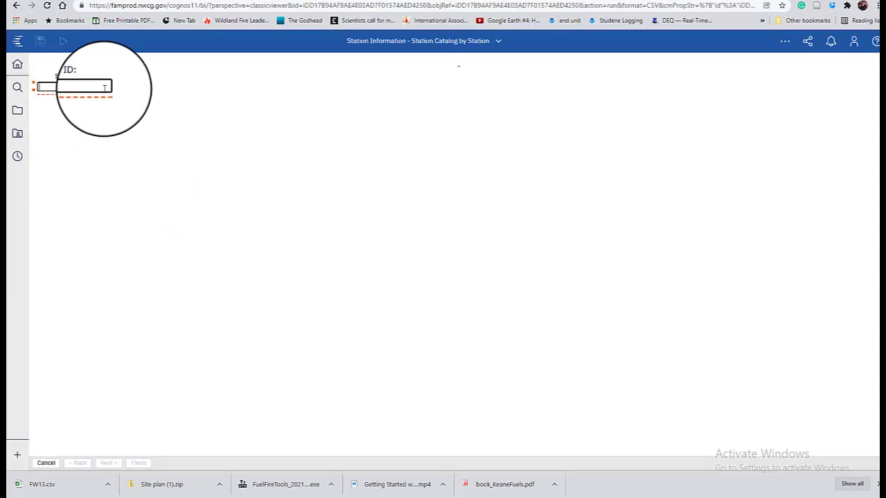
pyautogui.write('101013')
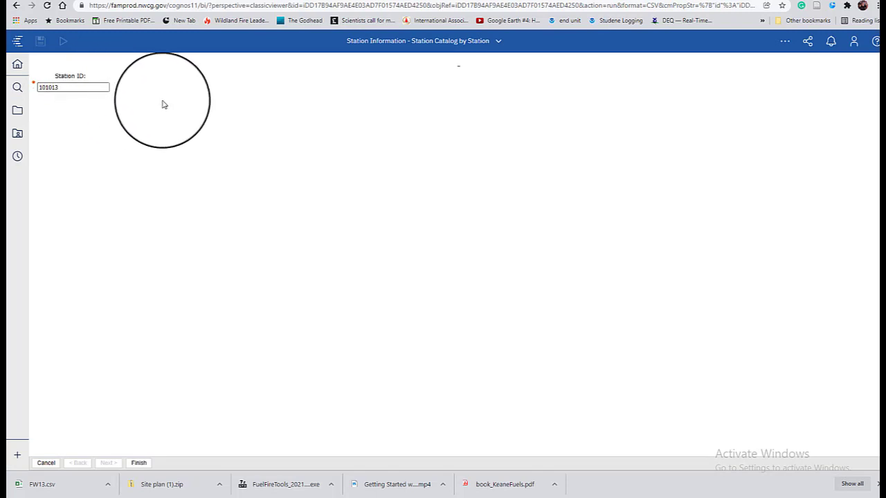
pyautogui.click(137, 463)
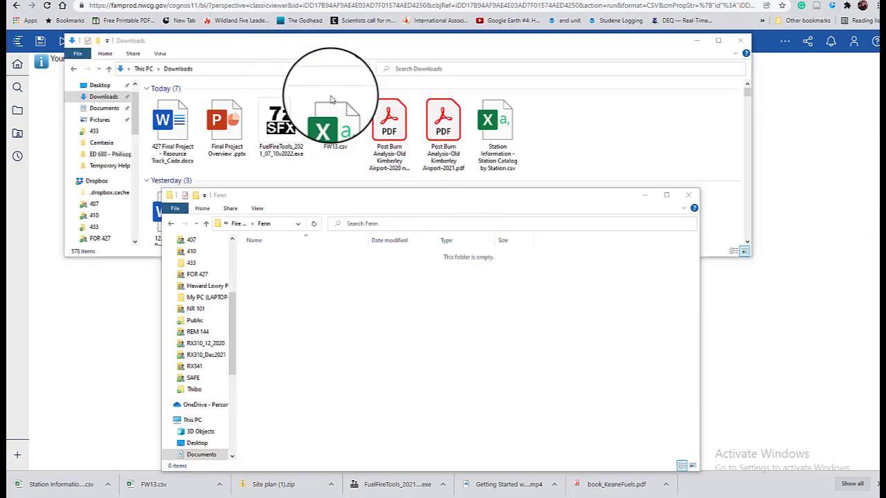
# Step: In File Explorer, move FW13.csv and the Station Catalog by Station CSV file from Downloads into the Fenn folder
pyautogui.click(333, 125)
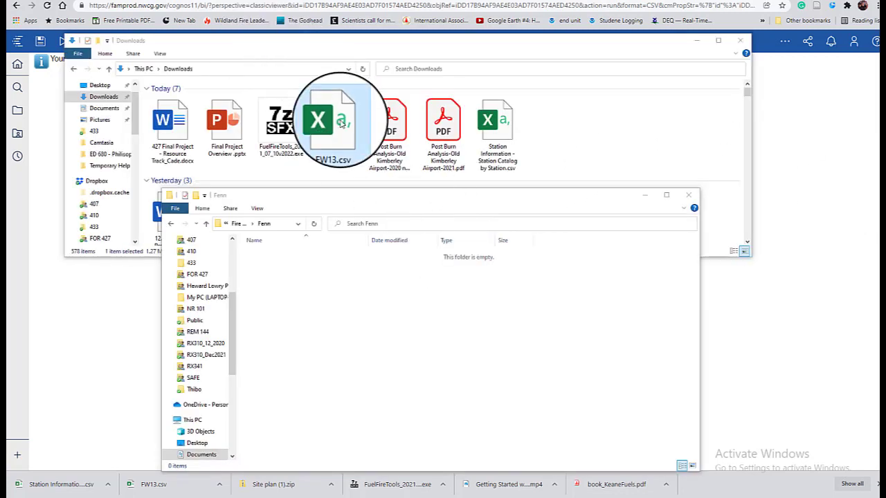
pyautogui.keyDown('ctrl'); pyautogui.click(477, 133); pyautogui.keyUp('ctrl')
pyautogui.click(398, 321)
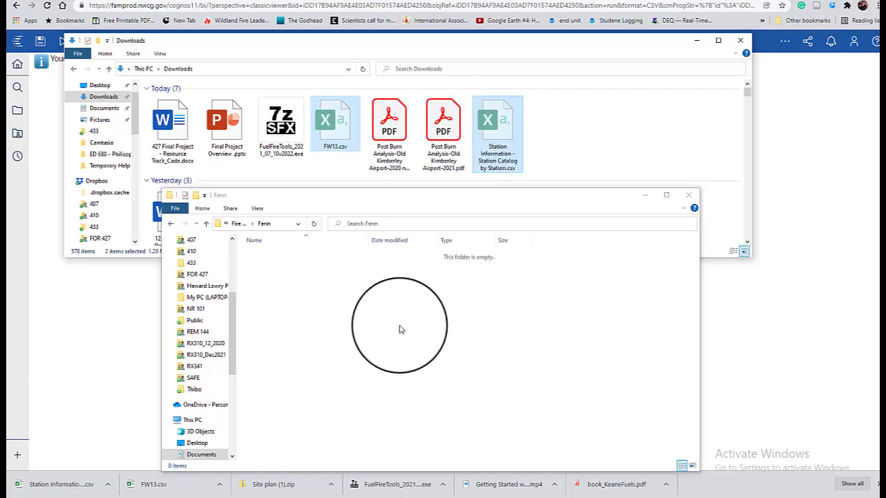
pyautogui.hotkey('ctrl', 'v')
pyautogui.moveTo(447, 200); pyautogui.dragTo(426, 48)
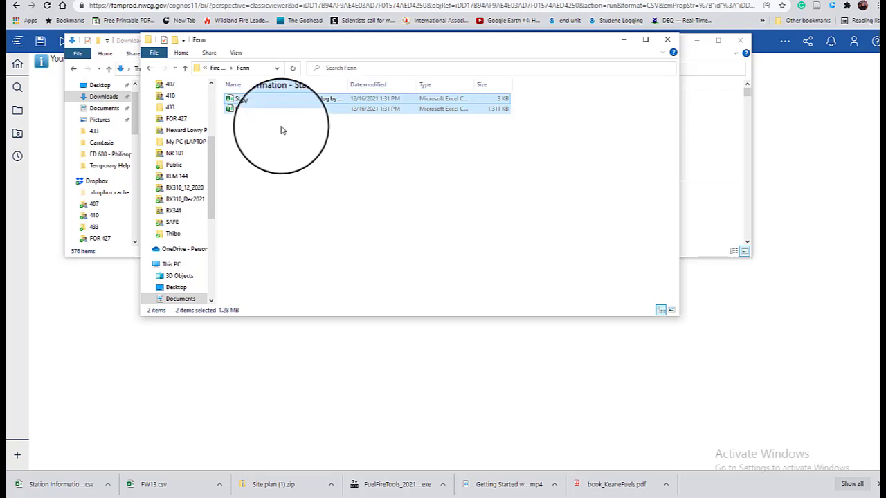
# Step: Rename the station catalog CSV file in the Fenn folder as Station Information - FENN.txt and accept the extension change
pyautogui.rightClick(274, 100)
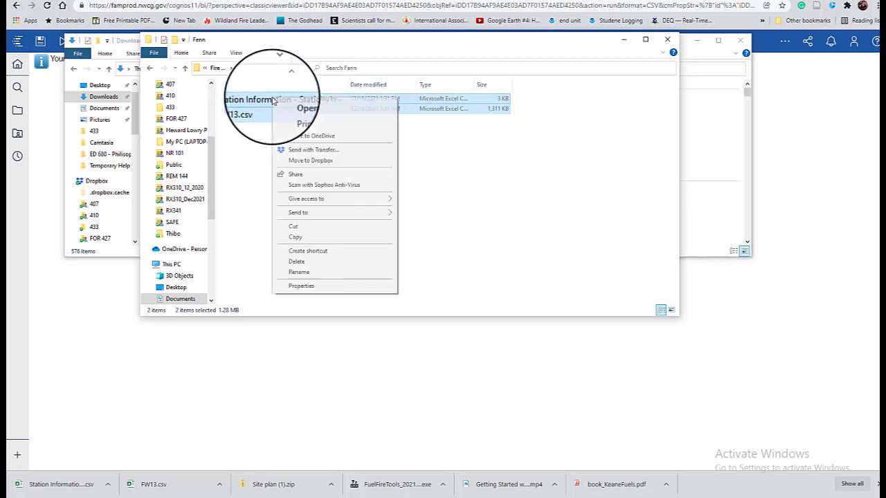
pyautogui.click(260, 101)
pyautogui.rightClick(258, 103)
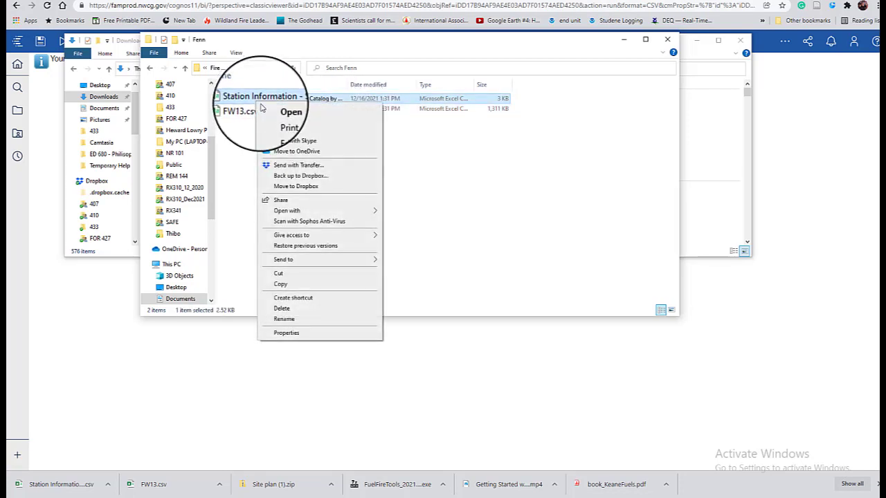
pyautogui.click(283, 319)
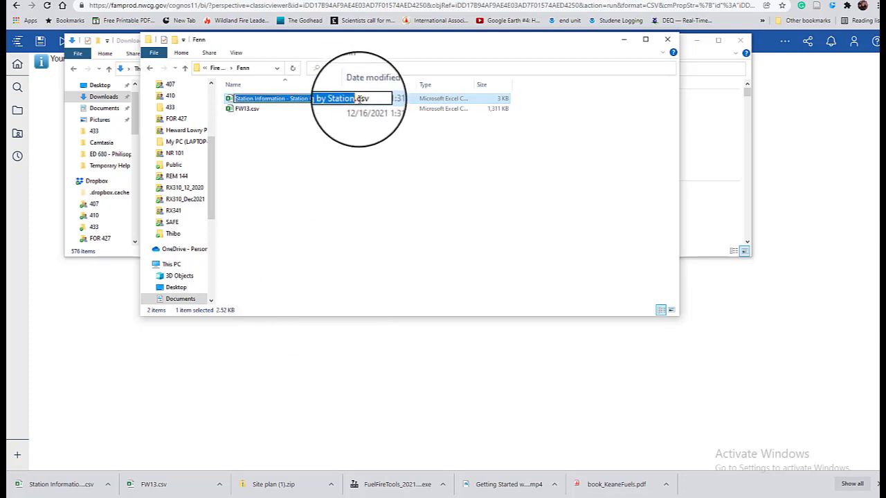
pyautogui.click(369, 99)
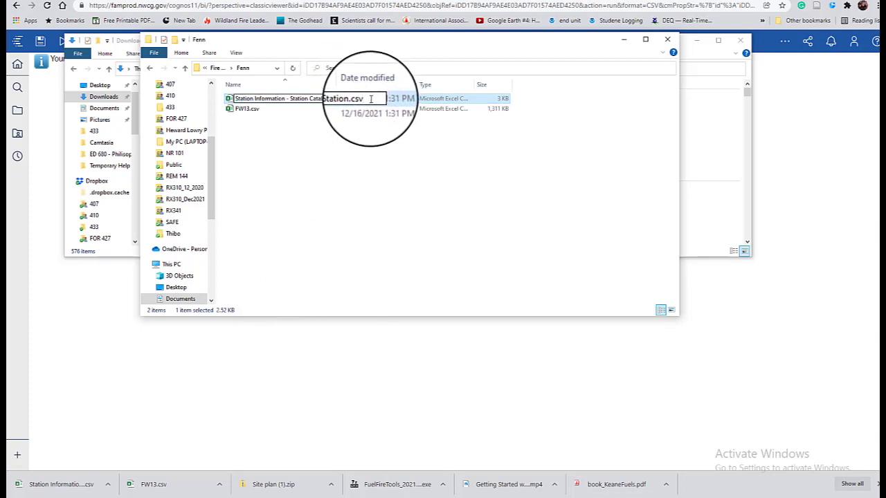
pyautogui.press('BackSpace')
pyautogui.press('BackSpace')
pyautogui.write('txt')
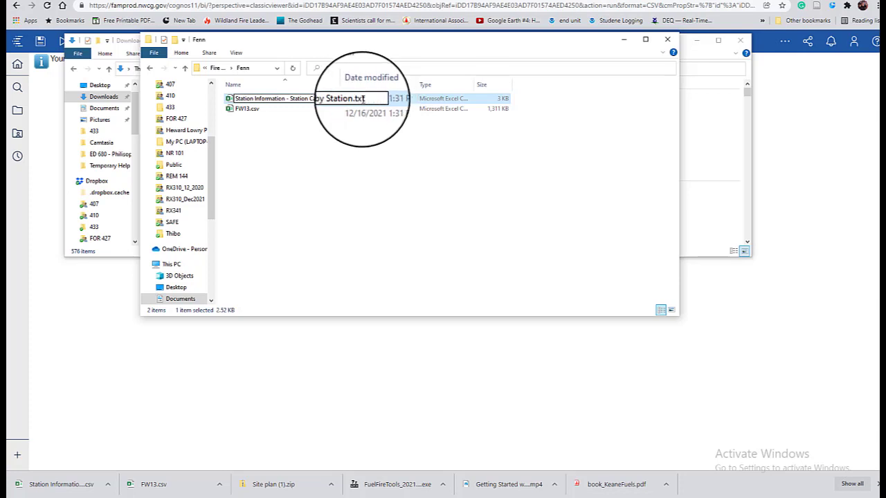
pyautogui.moveTo(355, 99); pyautogui.dragTo(289, 99)
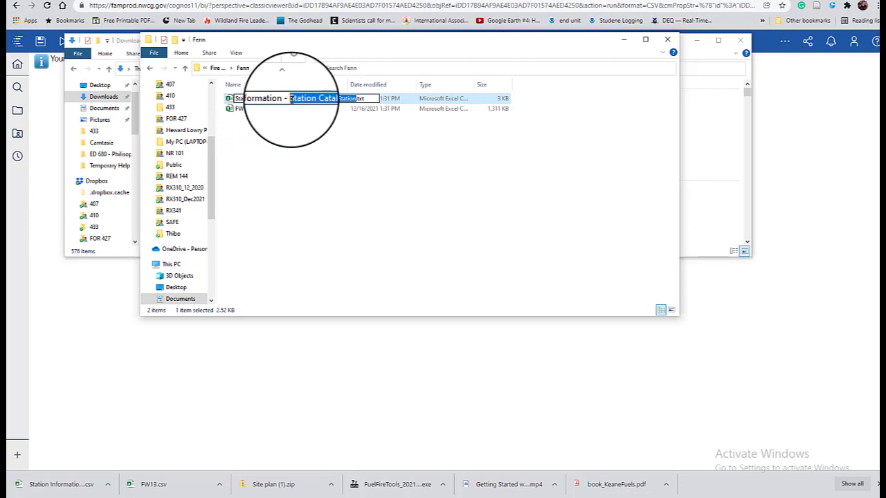
pyautogui.write('FENN')
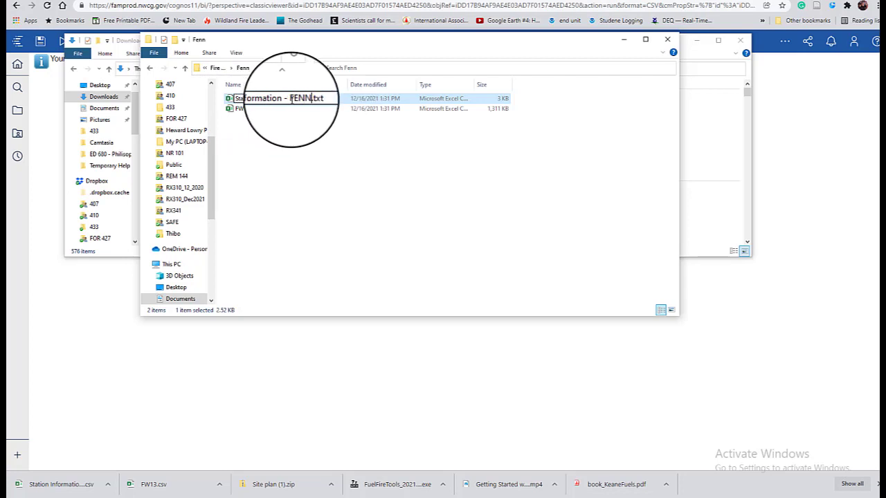
pyautogui.press('Return')
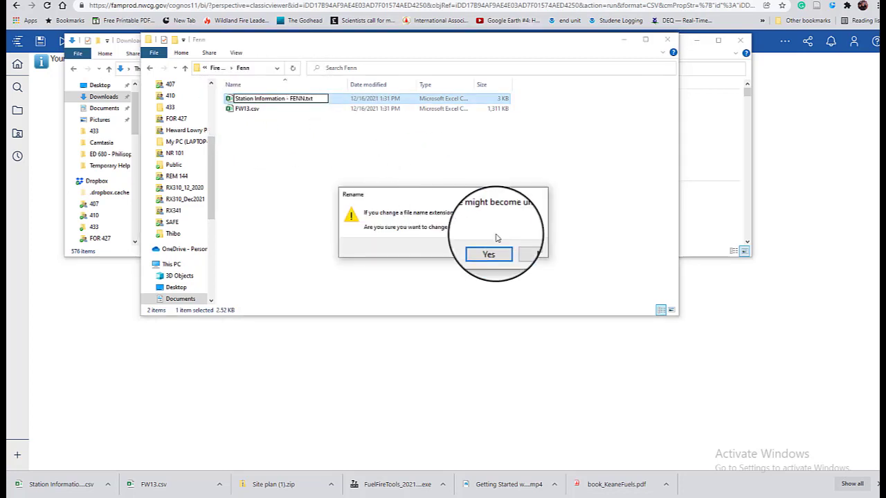
pyautogui.click(490, 246)
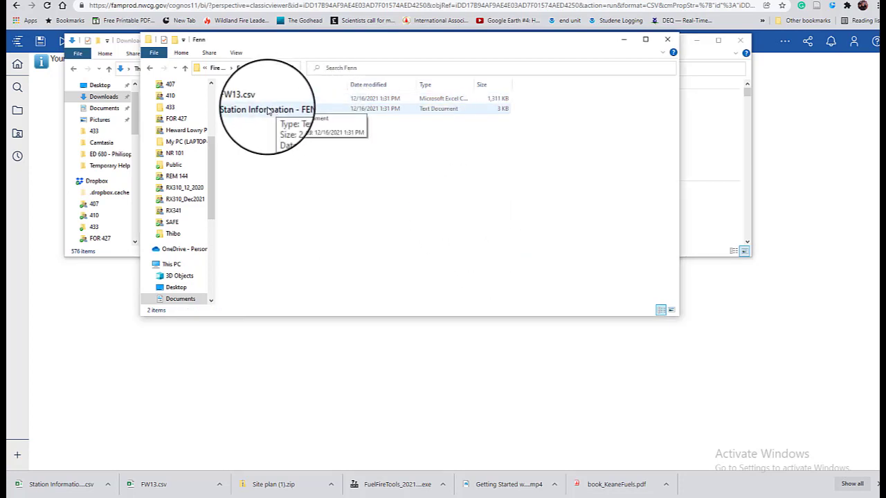
# Step: Rename FW13.csv in the Fenn folder as FENN_DW.fw13 and accept the extension change
pyautogui.rightClick(258, 101)
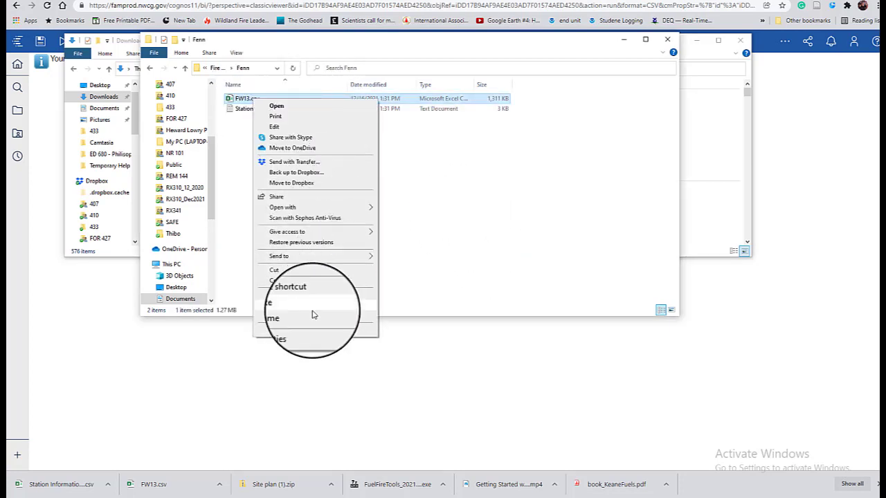
pyautogui.click(279, 315)
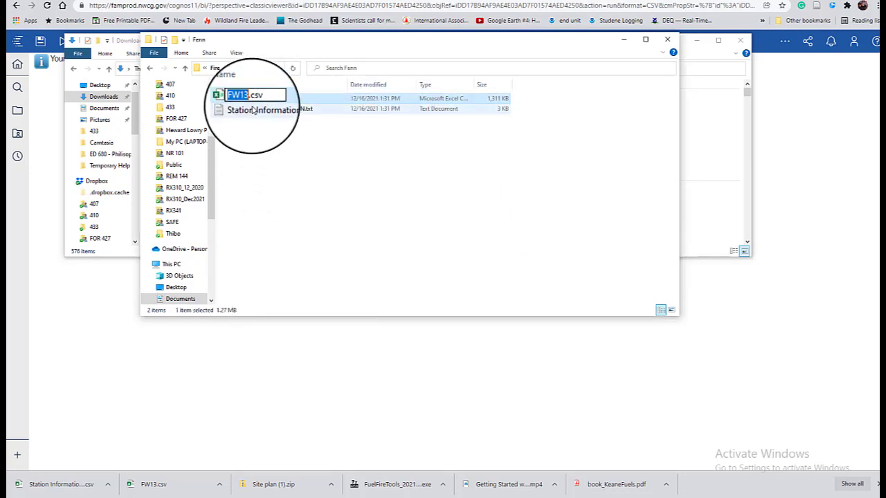
pyautogui.write('FENN_DW')
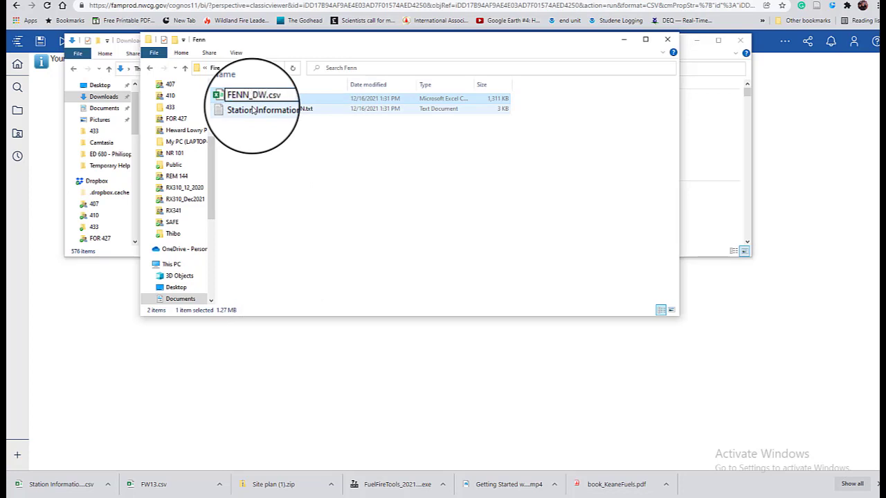
pyautogui.press('BackSpace')
pyautogui.press('BackSpace')
pyautogui.press('BackSpace')
pyautogui.write('fw13')
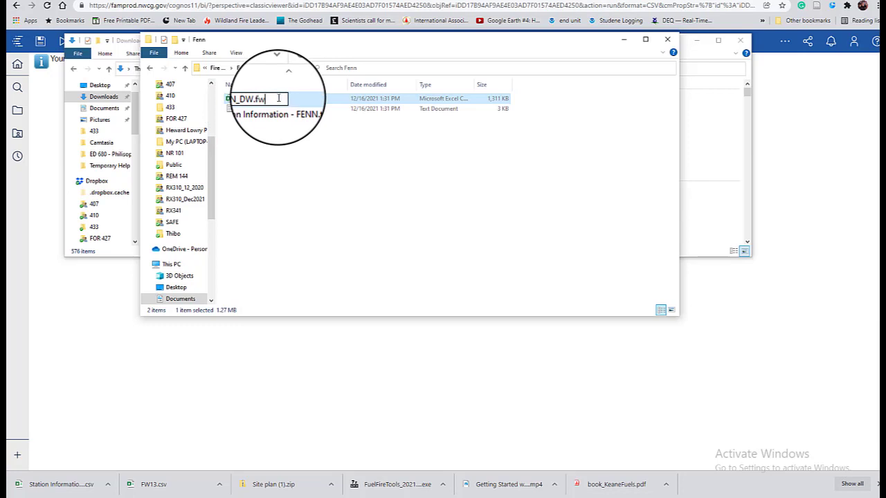
pyautogui.click(288, 145)
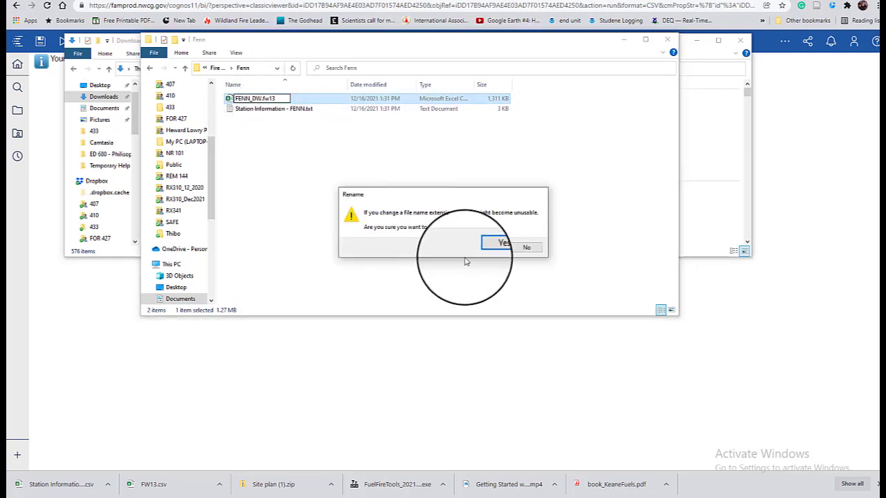
pyautogui.click(491, 247)
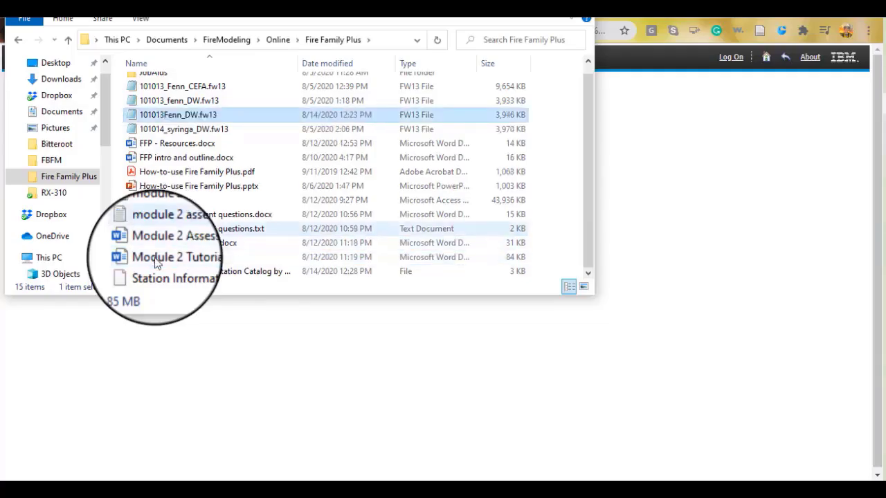
# Step: Switch to FireFamily Plus and create a new database named JohnsonBar in the Fire Family Plus folder
pyautogui.click(699, 140)
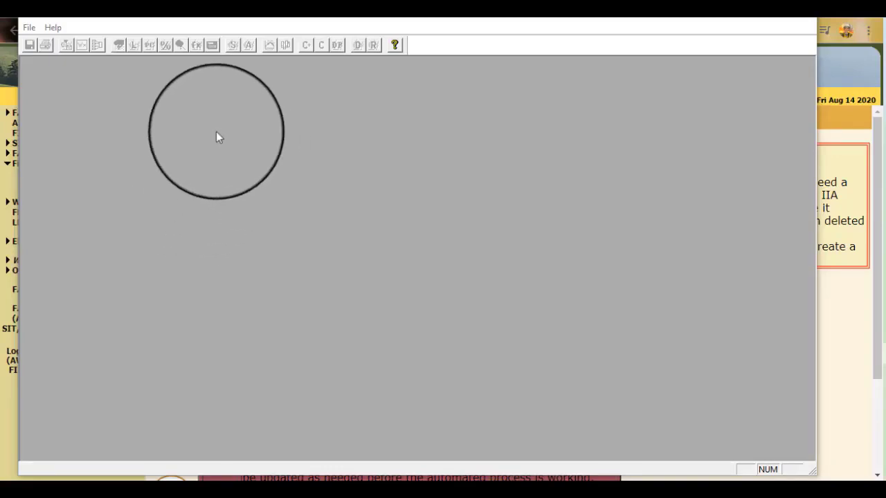
pyautogui.click(29, 28)
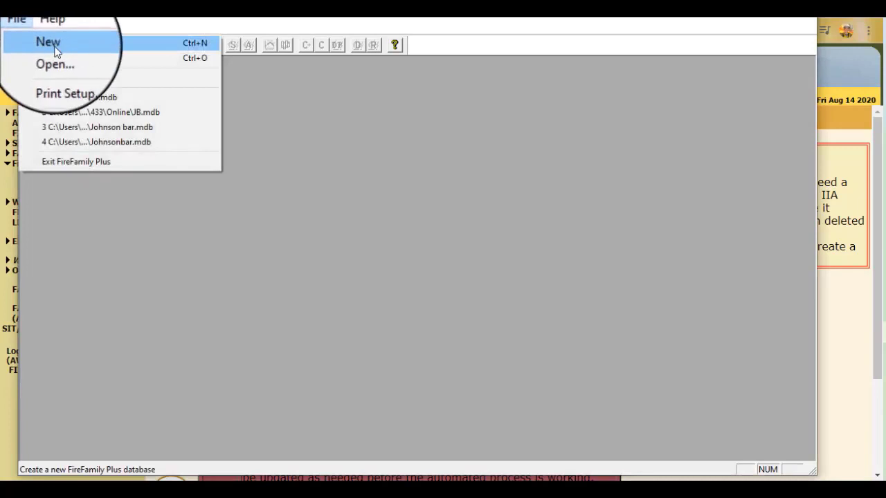
pyautogui.click(55, 50)
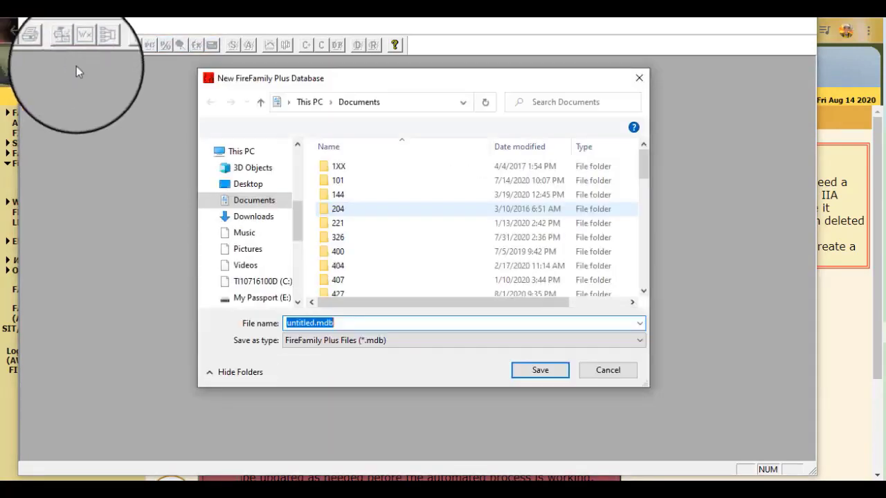
pyautogui.scroll(3, 253, 232)
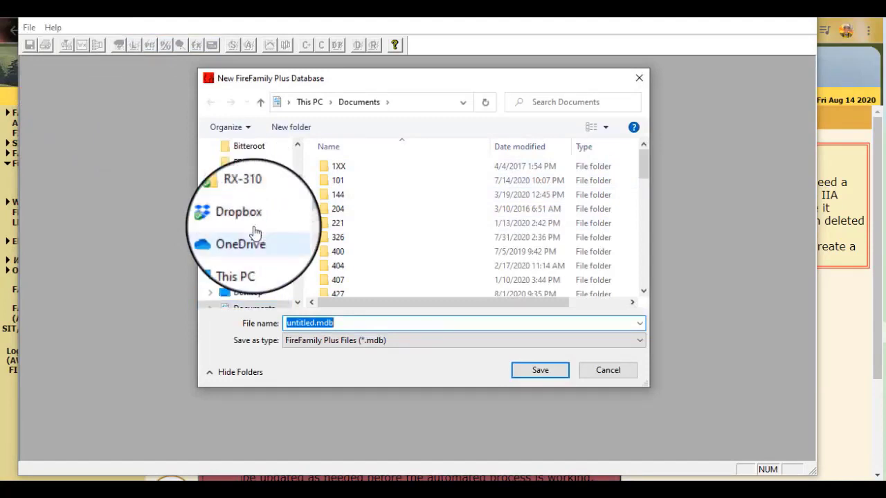
pyautogui.click(254, 228)
pyautogui.press('Tab')
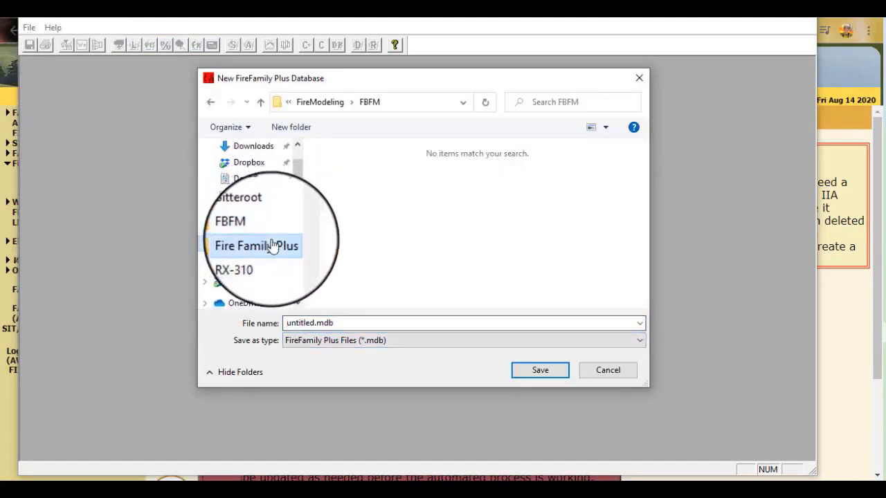
pyautogui.click(265, 244)
pyautogui.moveTo(349, 323); pyautogui.dragTo(257, 320)
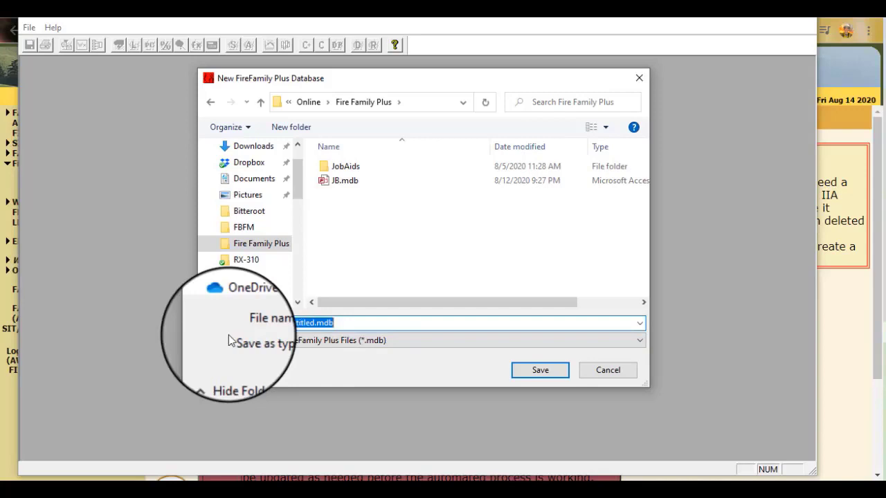
pyautogui.write('J')
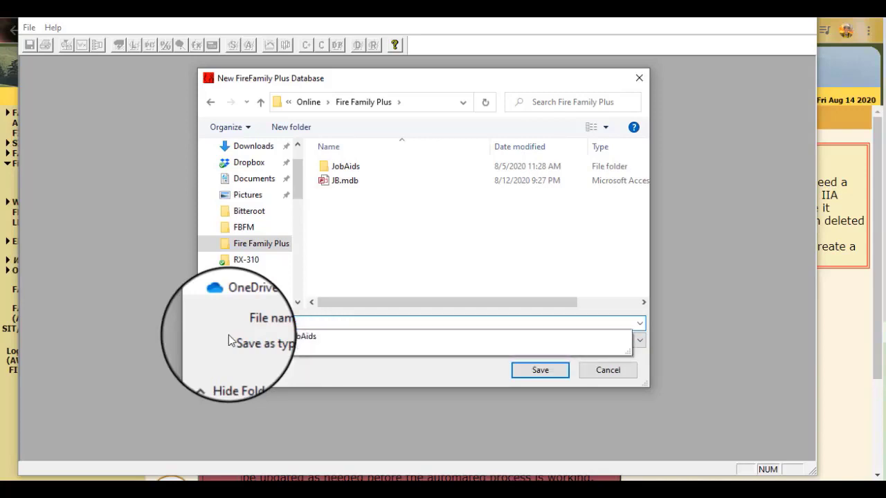
pyautogui.write('n')
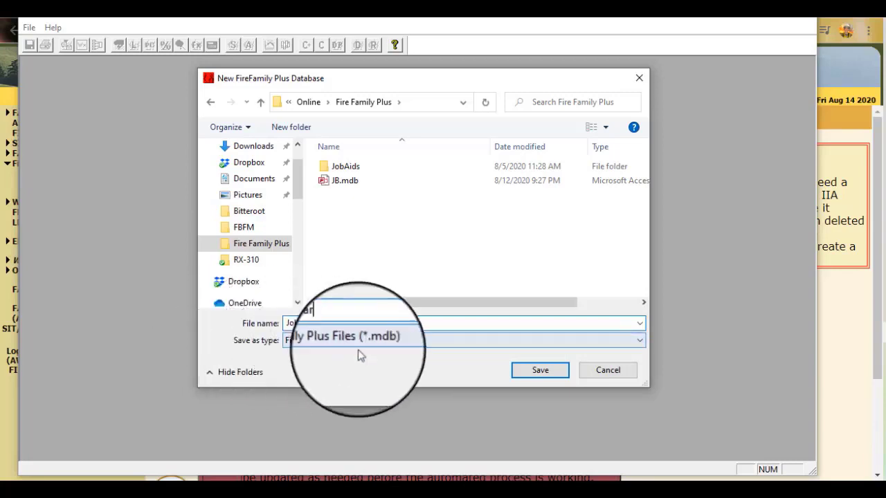
pyautogui.click(533, 369)
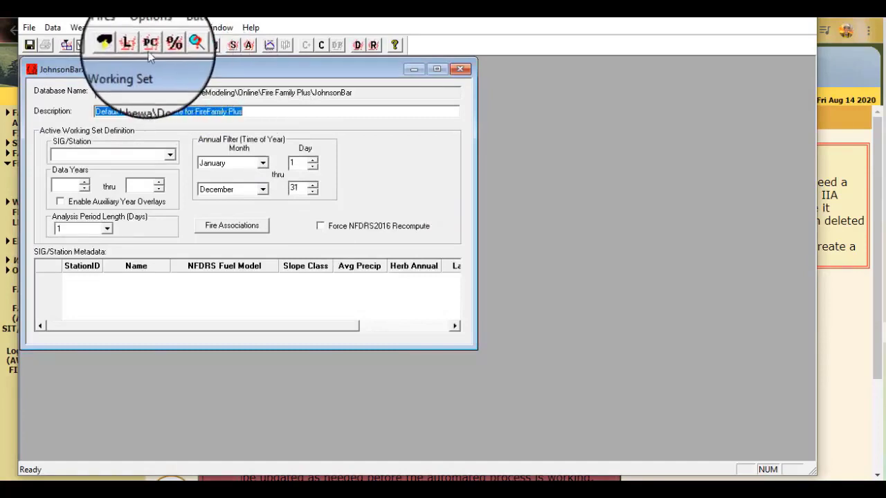
# Step: Import the FW13 weather files 101013Fenn_DW.fw13 and 101014_syringa_DW.fw13 without overwriting existing records
pyautogui.click(55, 31)
pyautogui.click(66, 43)
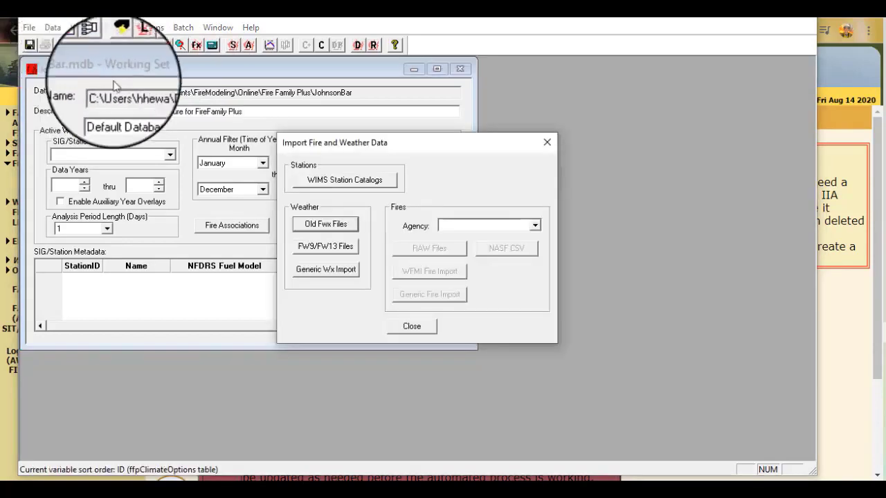
pyautogui.click(325, 224)
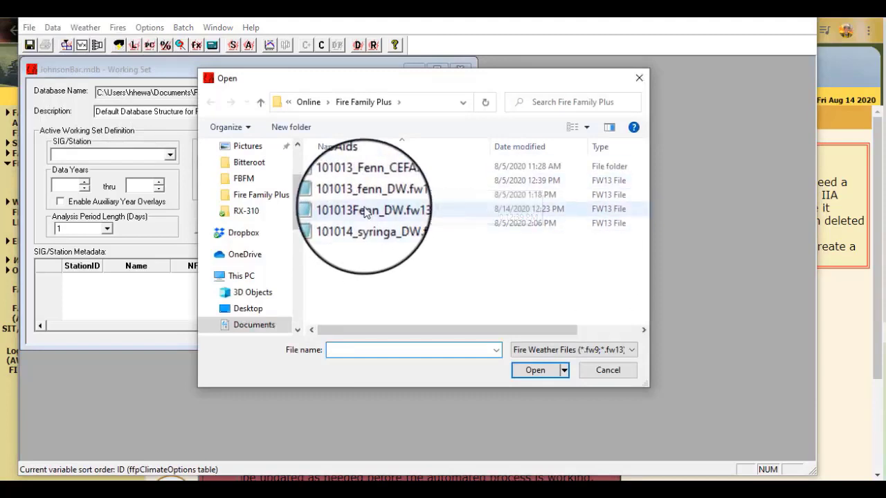
pyautogui.click(366, 212)
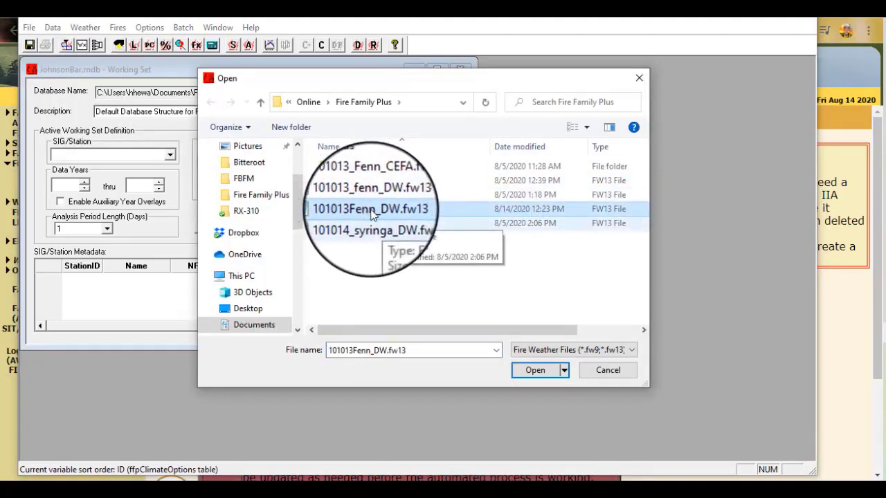
pyautogui.keyDown('shift'); pyautogui.click(370, 224); pyautogui.keyUp('shift')
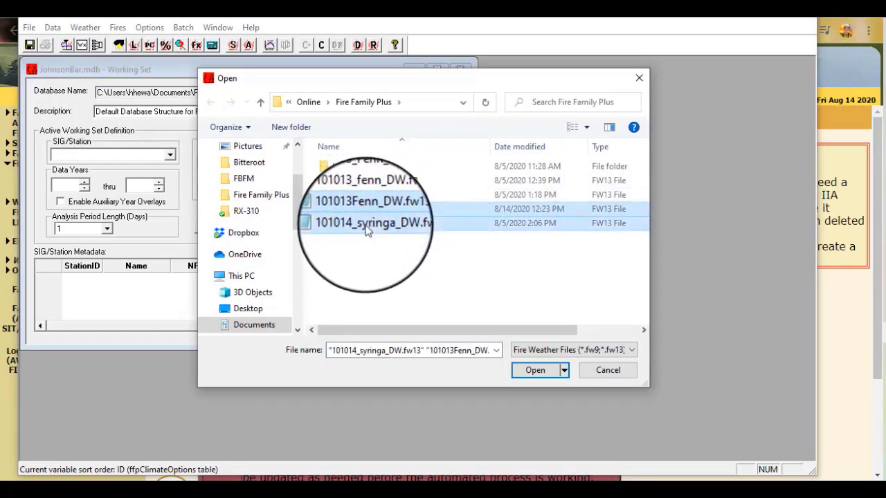
pyautogui.click(538, 372)
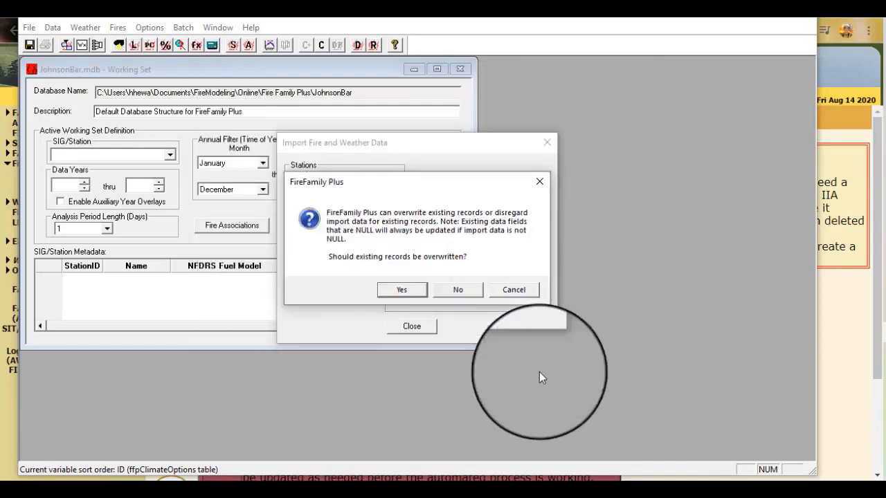
pyautogui.click(458, 293)
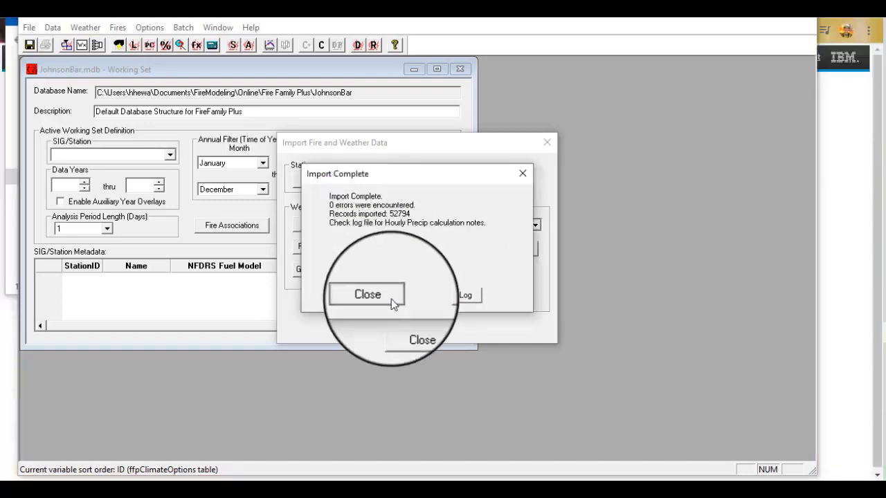
pyautogui.click(391, 298)
# Step: Import the WIMS station catalogs 101013_stationID and 101014_stationID, showing all file types to find them, and close the import dialog
pyautogui.click(346, 180)
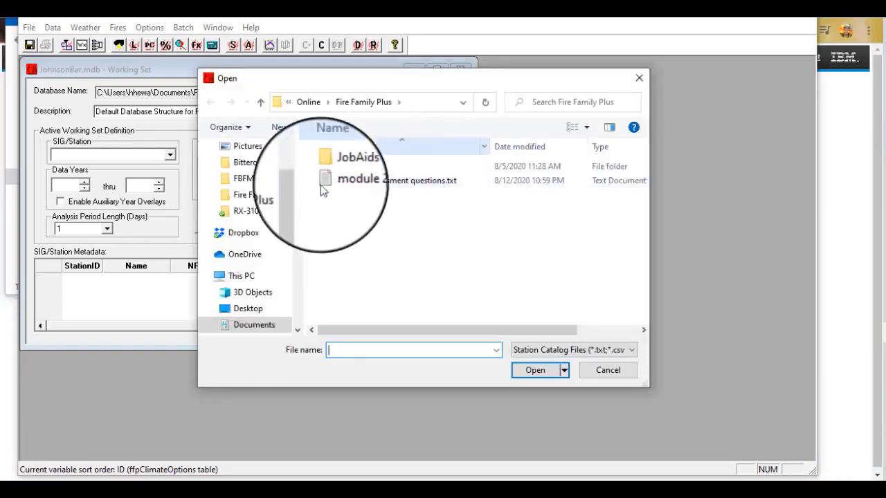
pyautogui.click(254, 198)
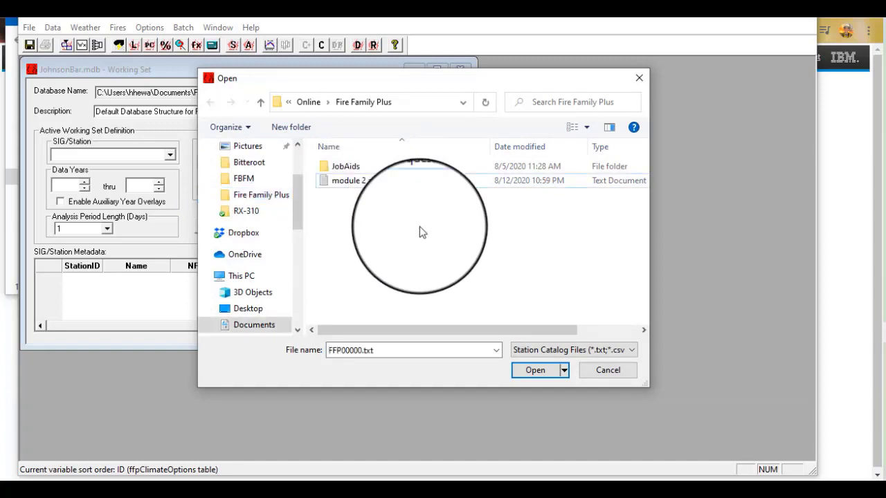
pyautogui.click(575, 349)
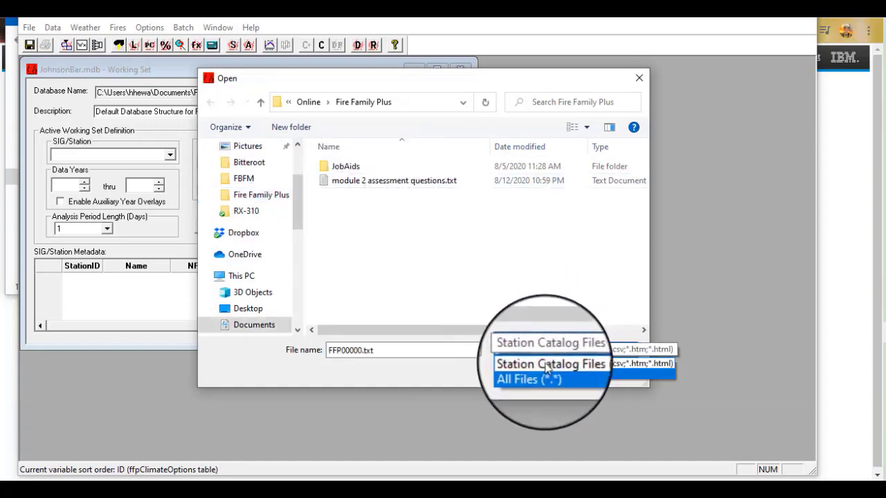
pyautogui.click(533, 374)
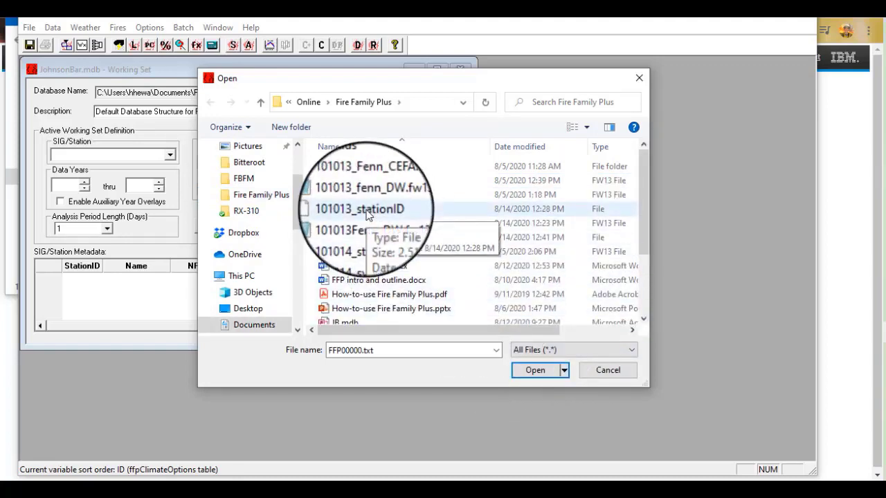
pyautogui.click(366, 211)
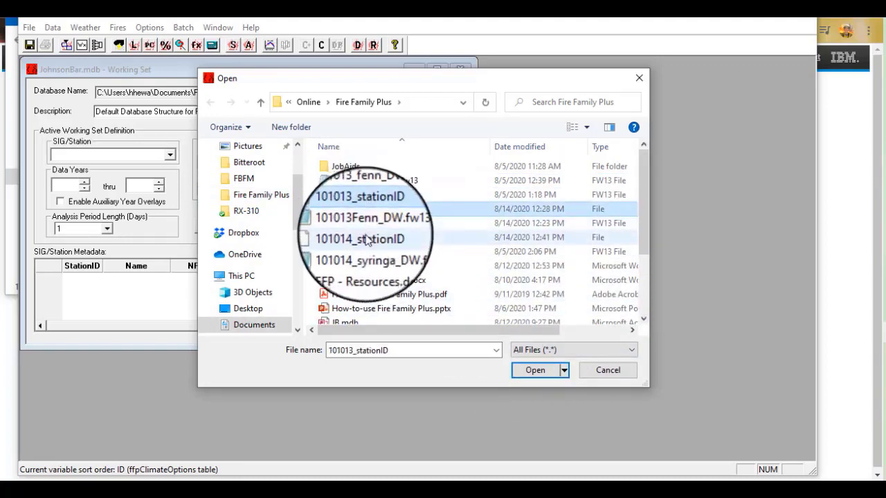
pyautogui.keyDown('ctrl'); pyautogui.click(366, 238); pyautogui.keyUp('ctrl')
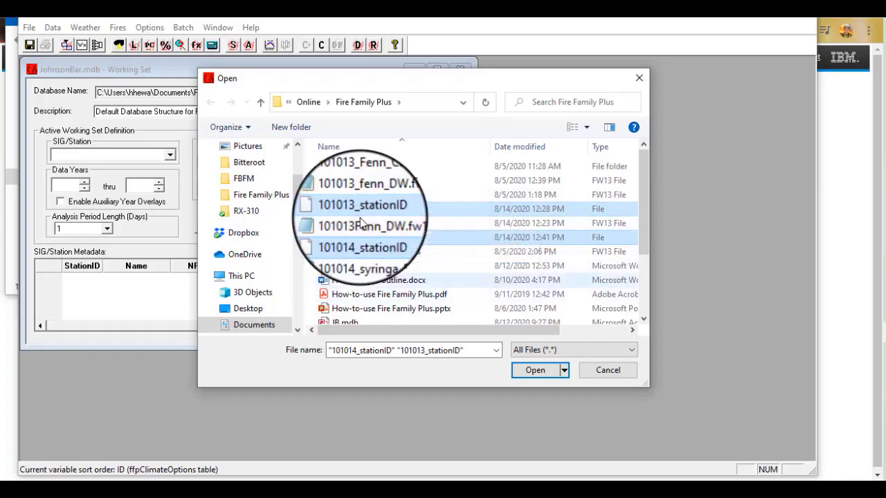
pyautogui.click(538, 378)
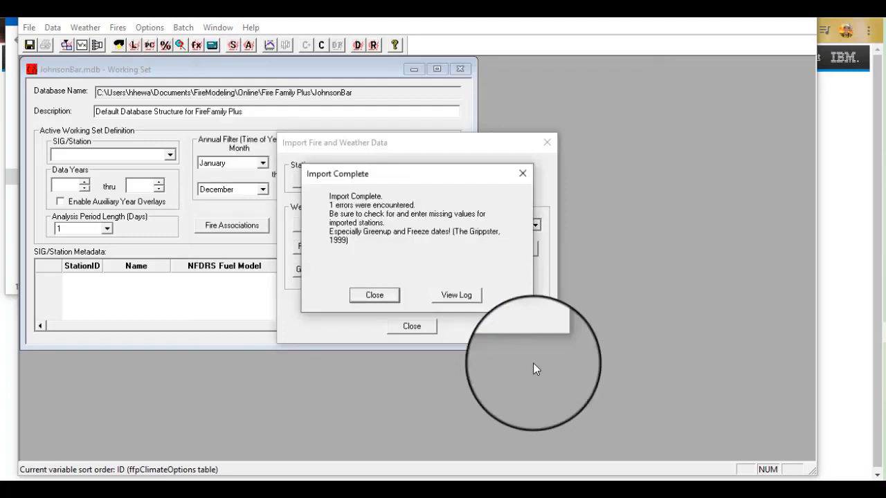
pyautogui.click(374, 296)
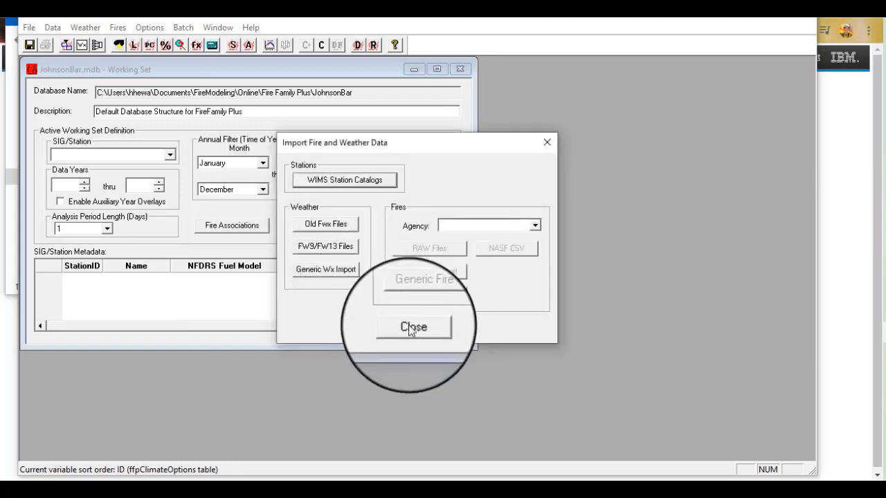
pyautogui.click(411, 326)
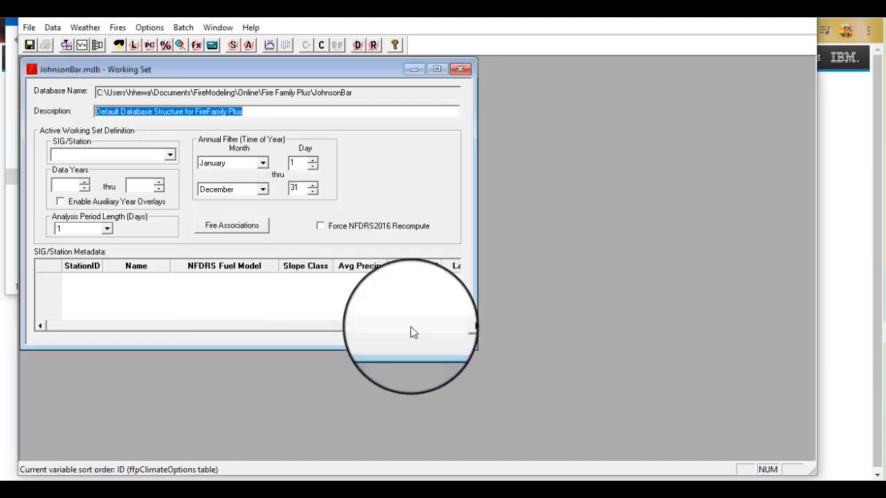
# Step: Select station 101013 - FENN in the working set and import its 101013_Fenn_CEFA.fw13 weather file without overwriting existing records
pyautogui.click(173, 159)
pyautogui.click(105, 171)
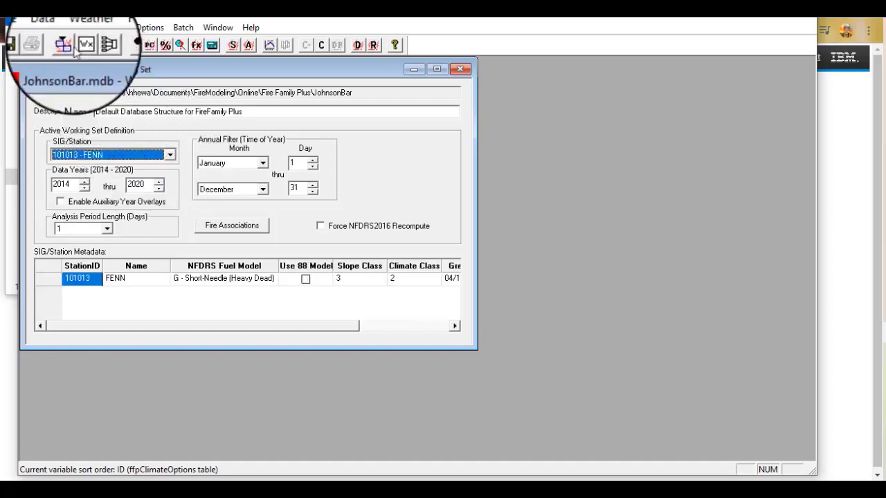
pyautogui.click(60, 29)
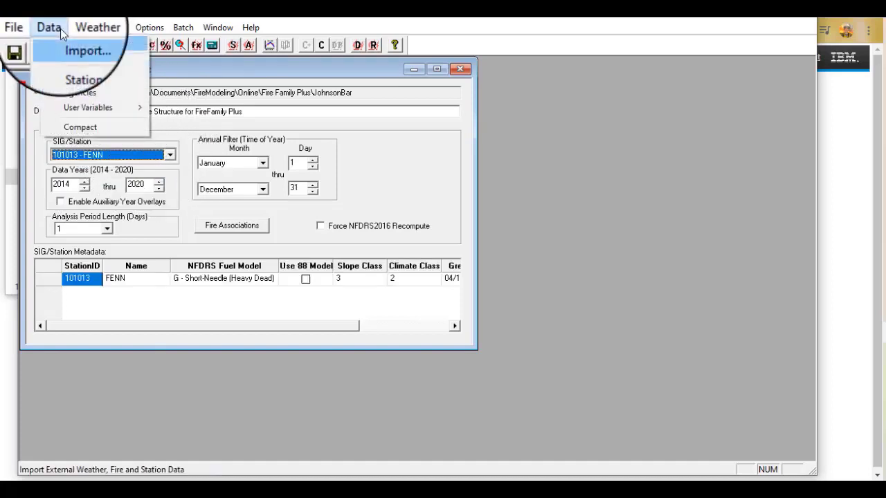
pyautogui.click(70, 49)
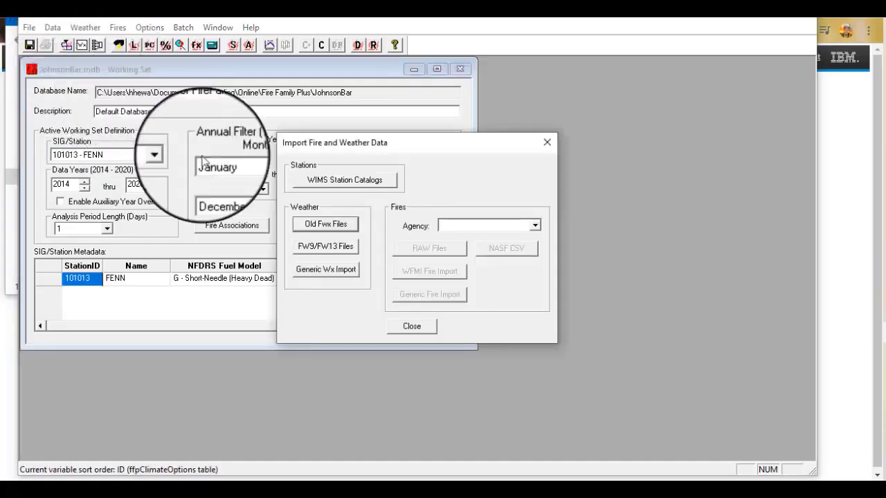
pyautogui.click(323, 243)
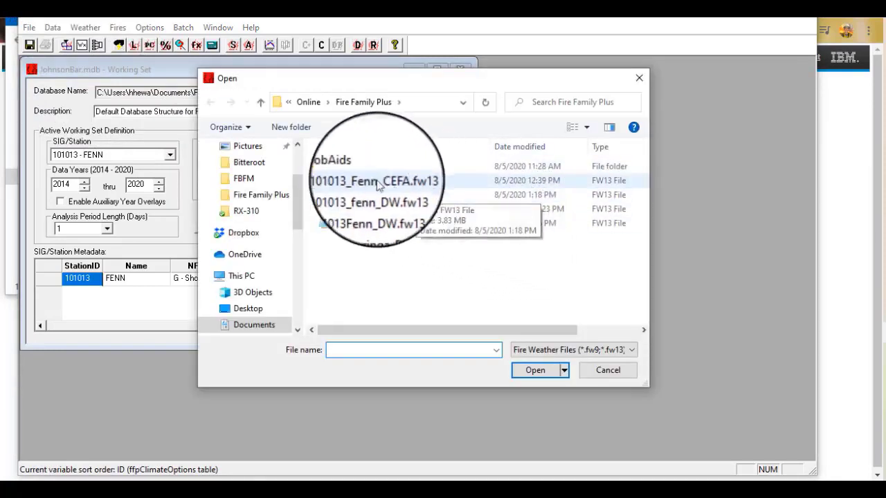
pyautogui.click(367, 180)
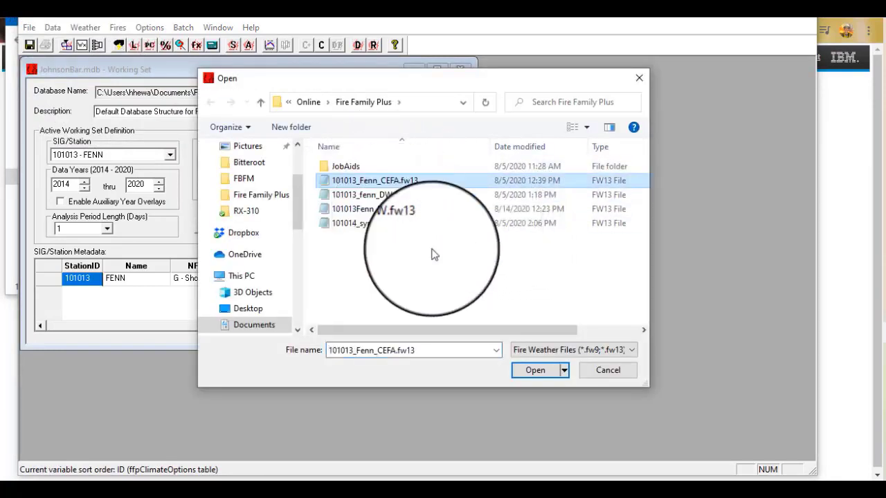
pyautogui.click(533, 371)
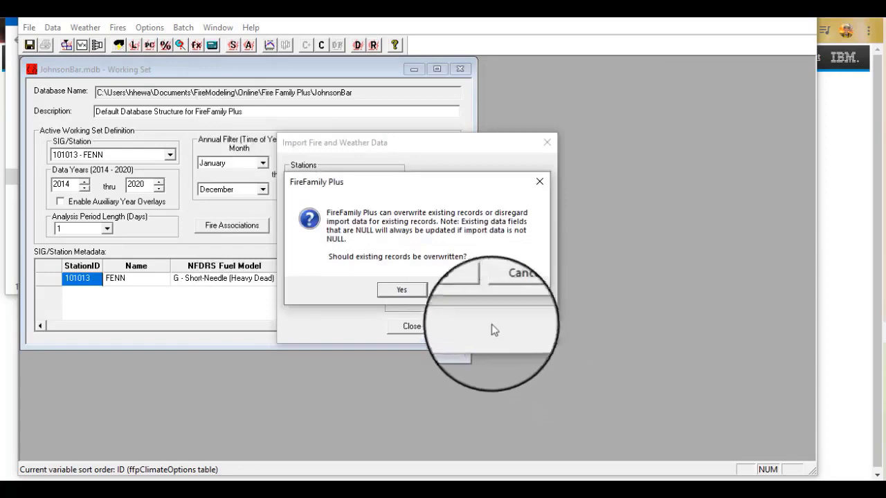
pyautogui.click(457, 291)
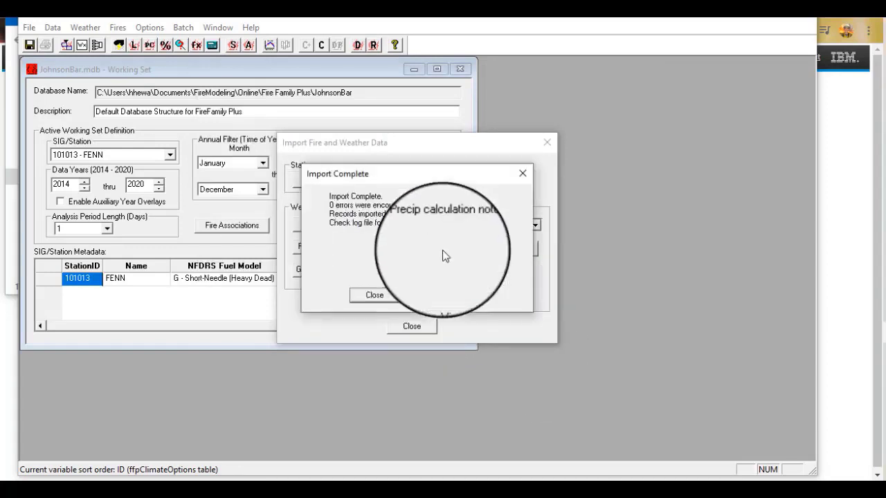
pyautogui.click(375, 294)
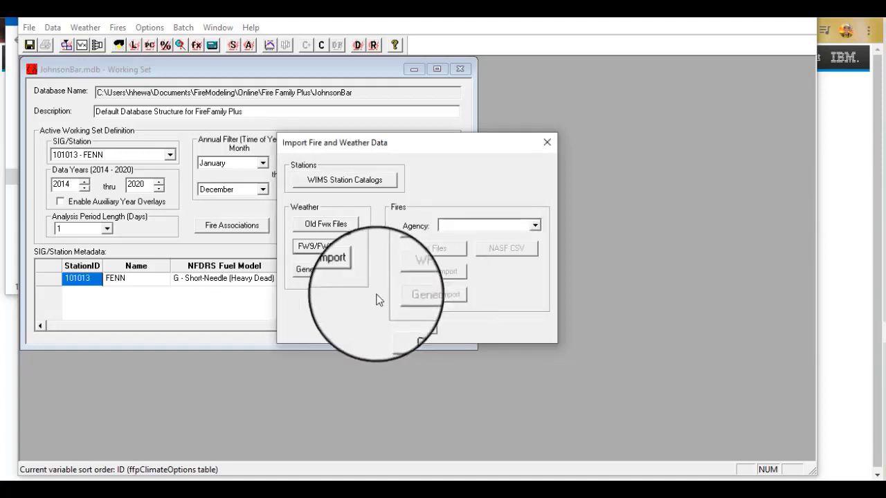
pyautogui.click(418, 326)
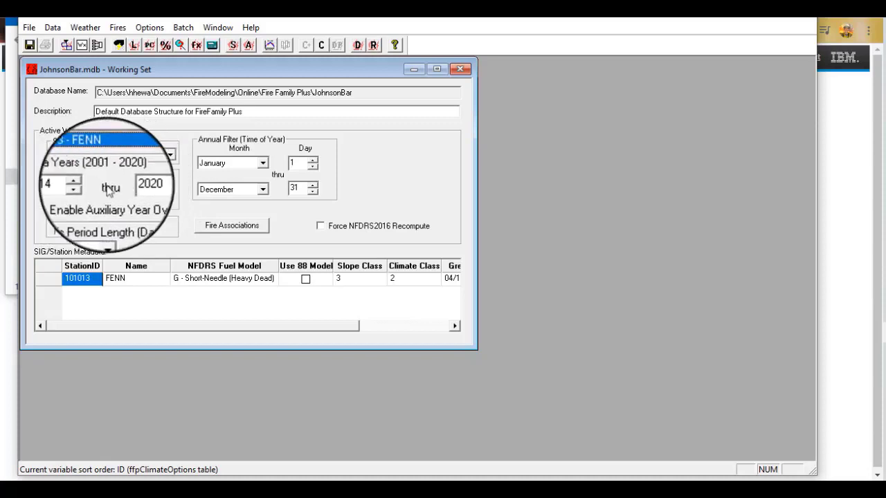
# Step: Set the first data year for FENN to 2001, and switch the working set to station 101014 - SYRINGA
pyautogui.click(85, 193)
pyautogui.click(87, 193)
pyautogui.click(86, 193)
pyautogui.click(86, 193)
pyautogui.click(86, 193)
pyautogui.click(86, 193)
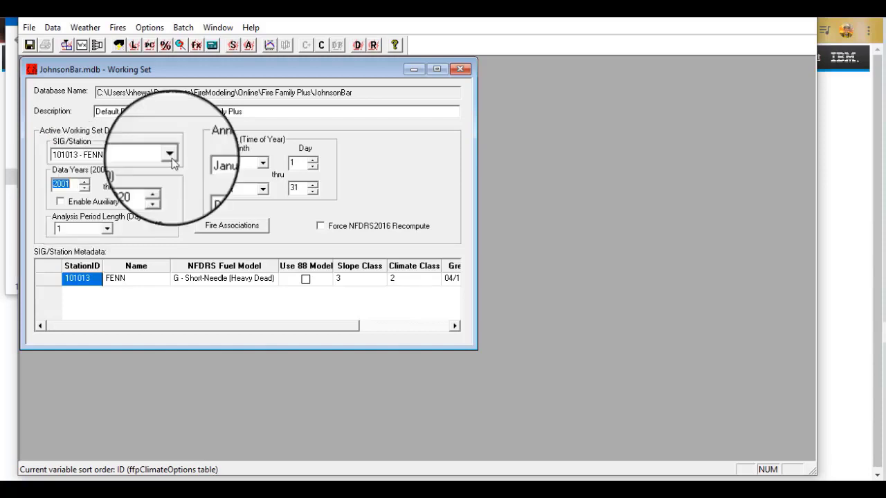
pyautogui.click(169, 155)
pyautogui.click(83, 175)
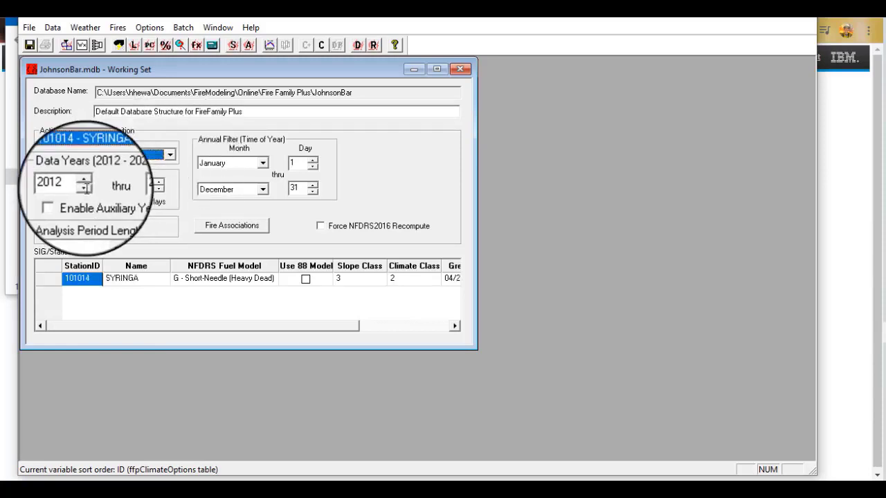
# Step: Save the JohnsonBar database with station 101014 - SYRINGA as the working set, and compact it to free storage used by deleted records
pyautogui.click(85, 193)
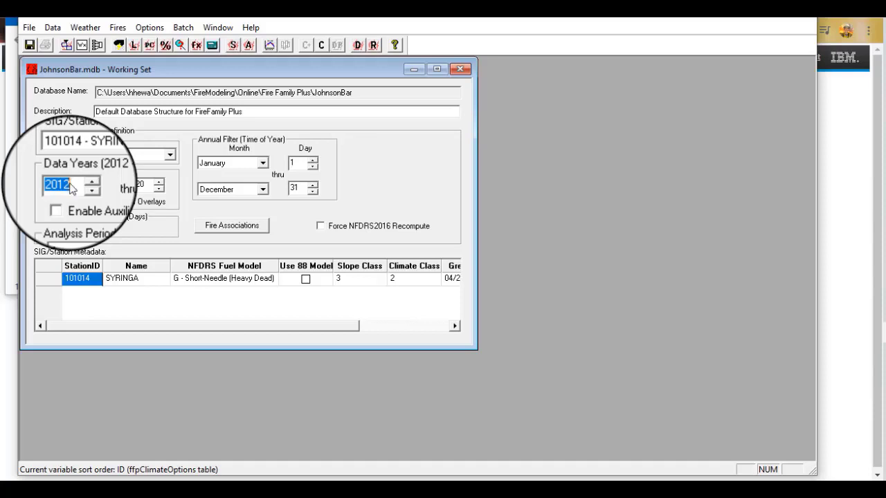
pyautogui.click(642, 194)
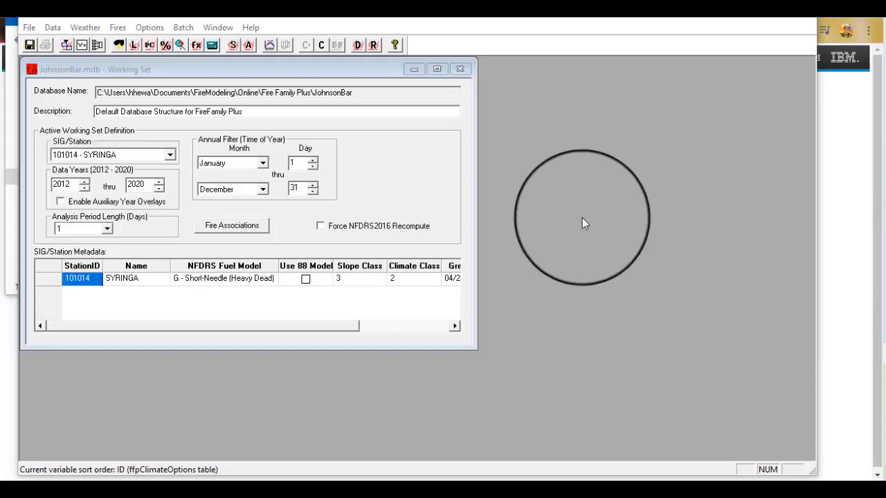
pyautogui.click(28, 26)
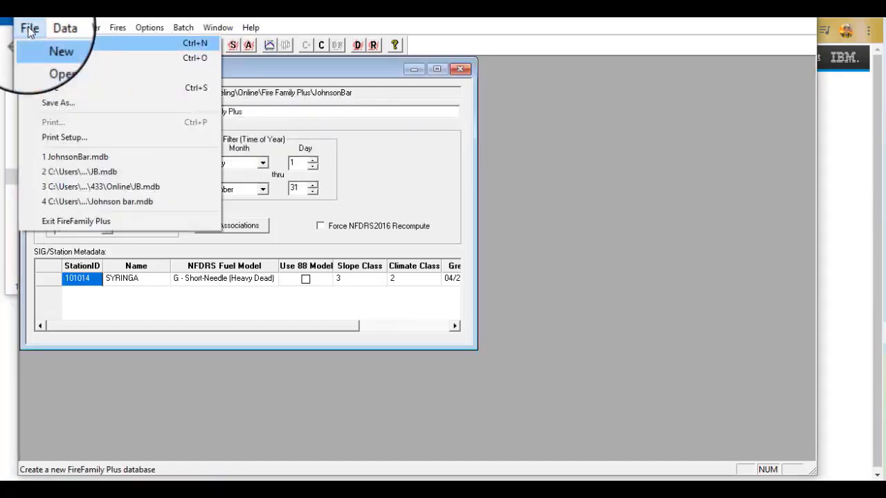
pyautogui.click(49, 90)
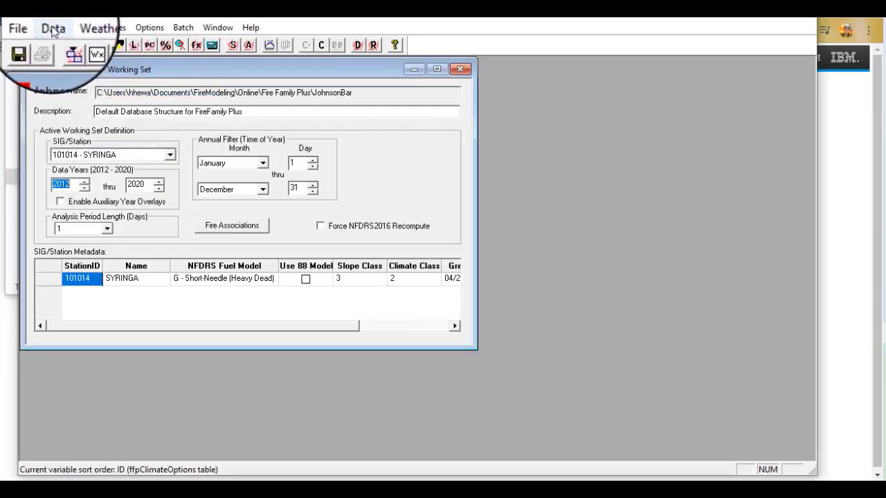
pyautogui.click(54, 29)
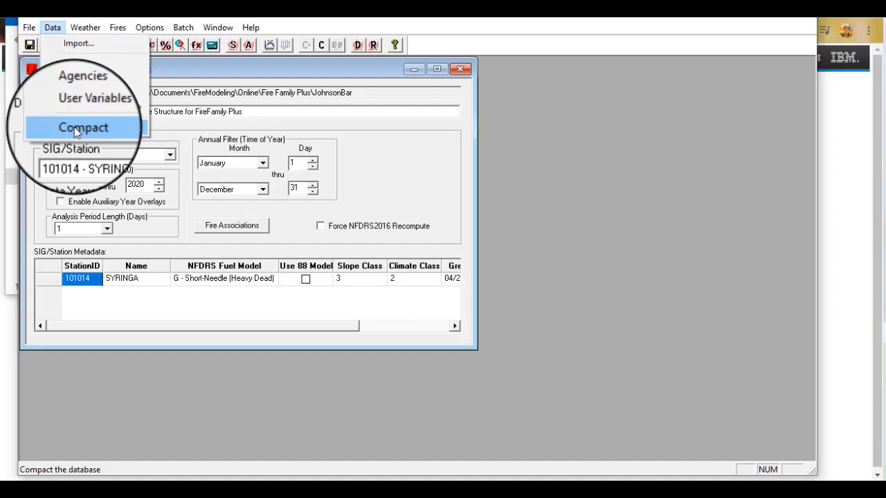
pyautogui.click(74, 127)
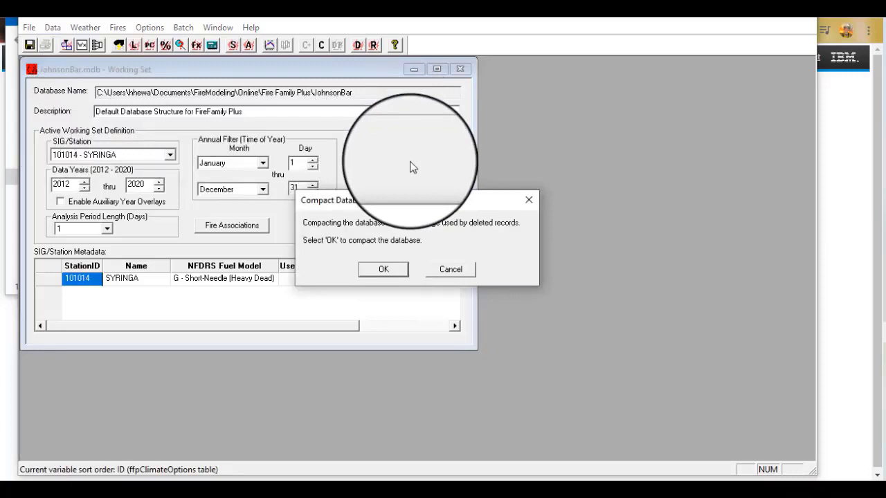
pyautogui.click(382, 268)
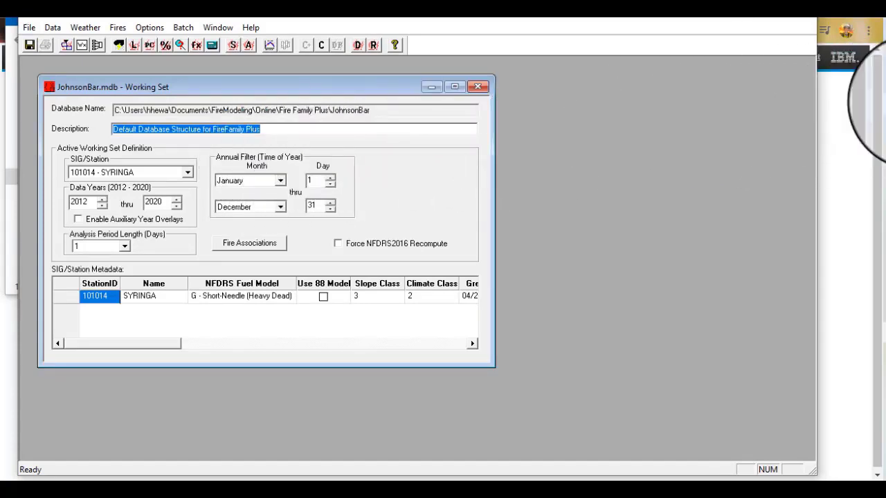
# Step: Switch to File Explorer, compress JohnsonBar.mdb in the Fire Family Plus folder into JohnsonBar.zip, and return to FireFamily Plus
pyautogui.hotkey('alt', 'Tab')
pyautogui.scroll(-2, 277, 204)
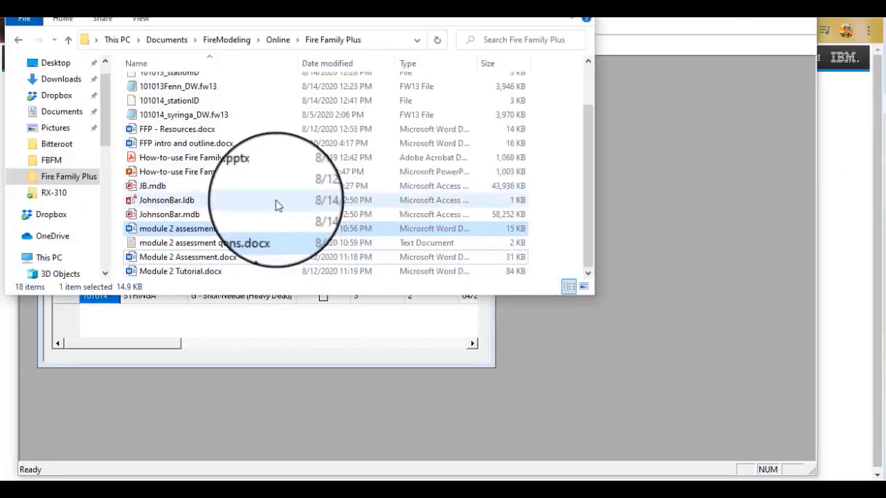
pyautogui.click(170, 216)
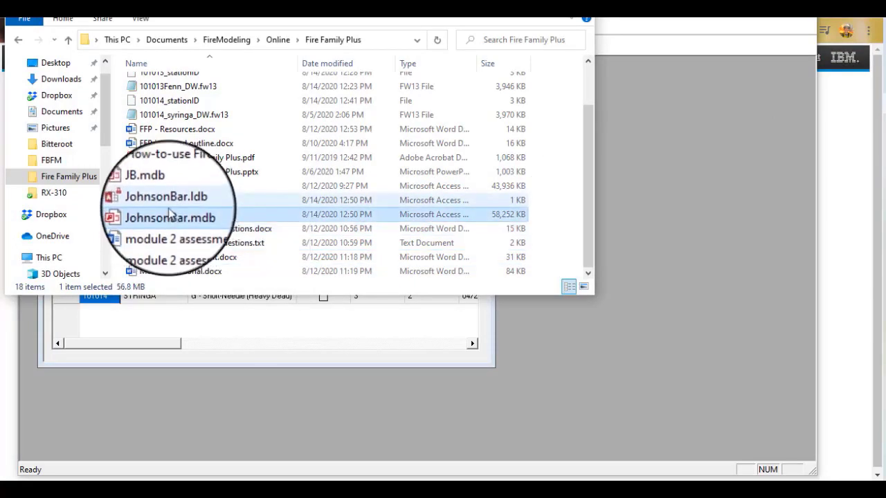
pyautogui.keyDown('ctrl'); pyautogui.click(168, 202); pyautogui.keyUp('ctrl')
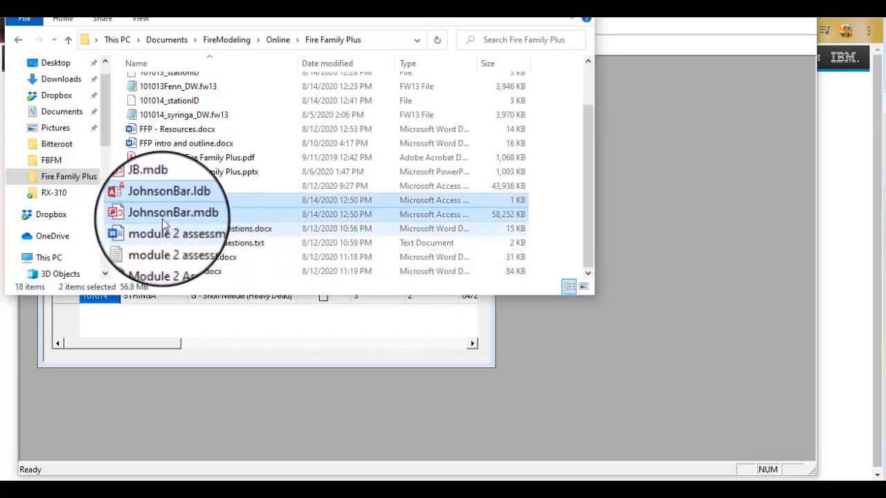
pyautogui.click(176, 218)
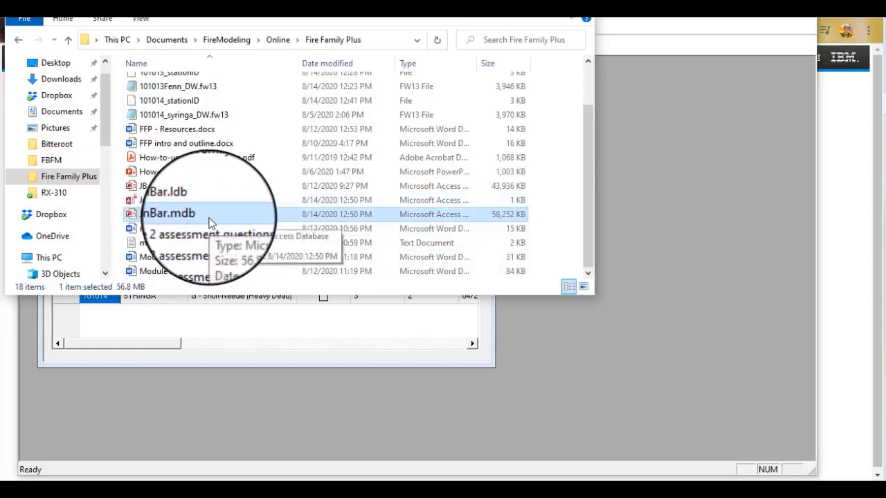
pyautogui.rightClick(174, 219)
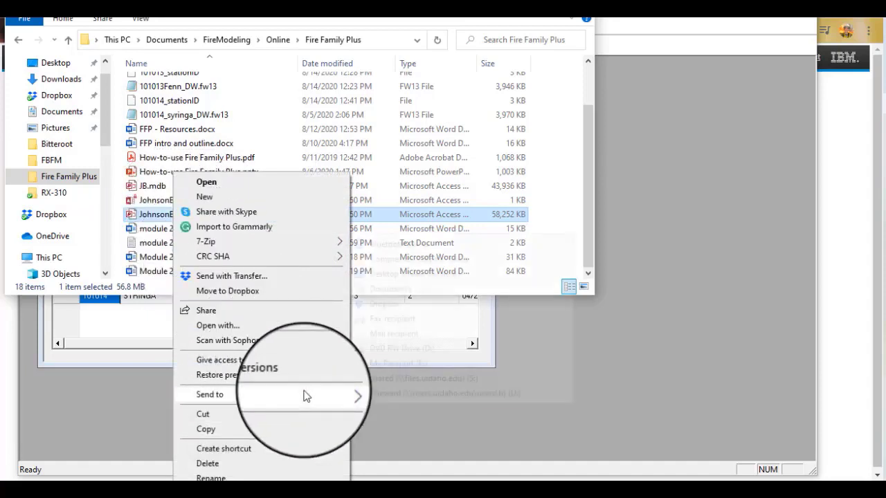
pyautogui.moveTo(302, 395)
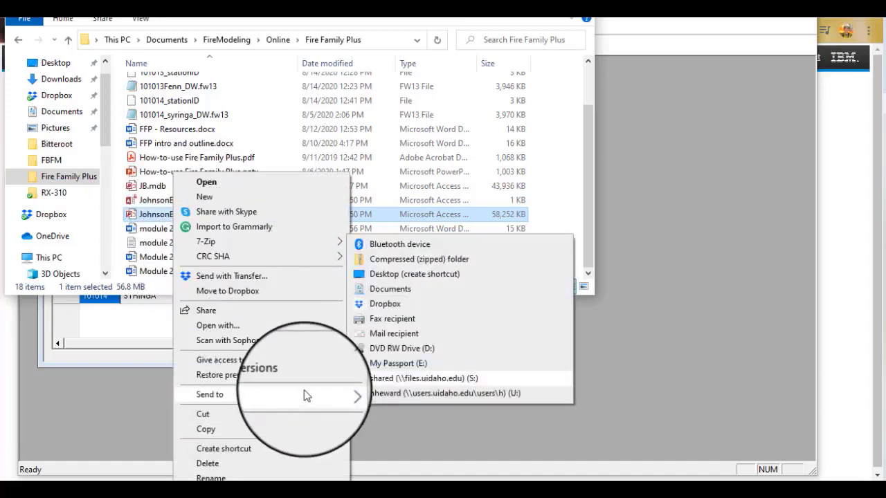
pyautogui.click(406, 259)
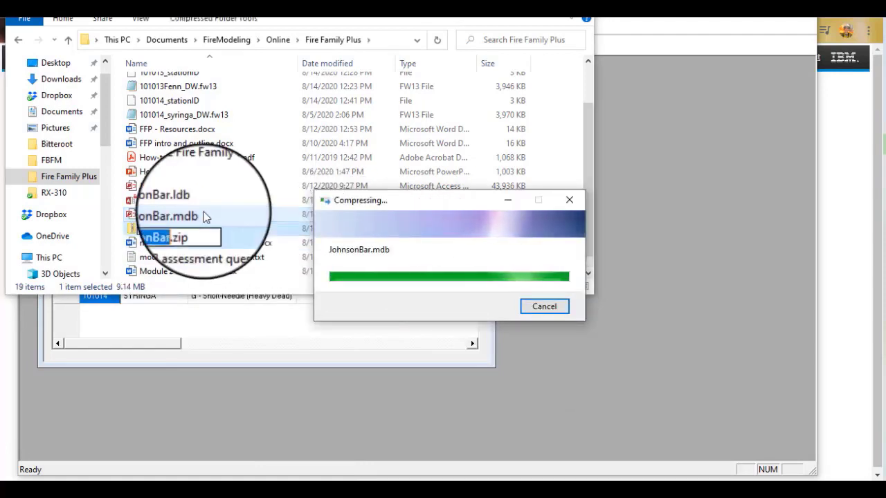
pyautogui.click(265, 202)
pyautogui.click(505, 14)
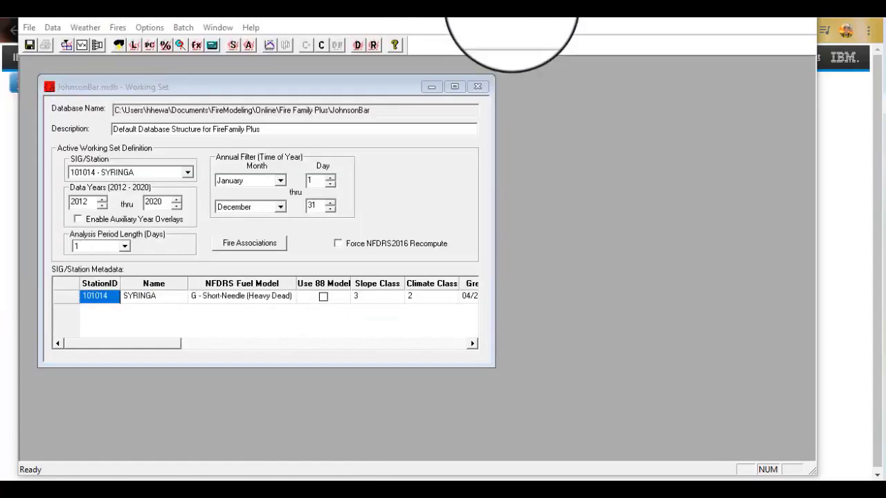